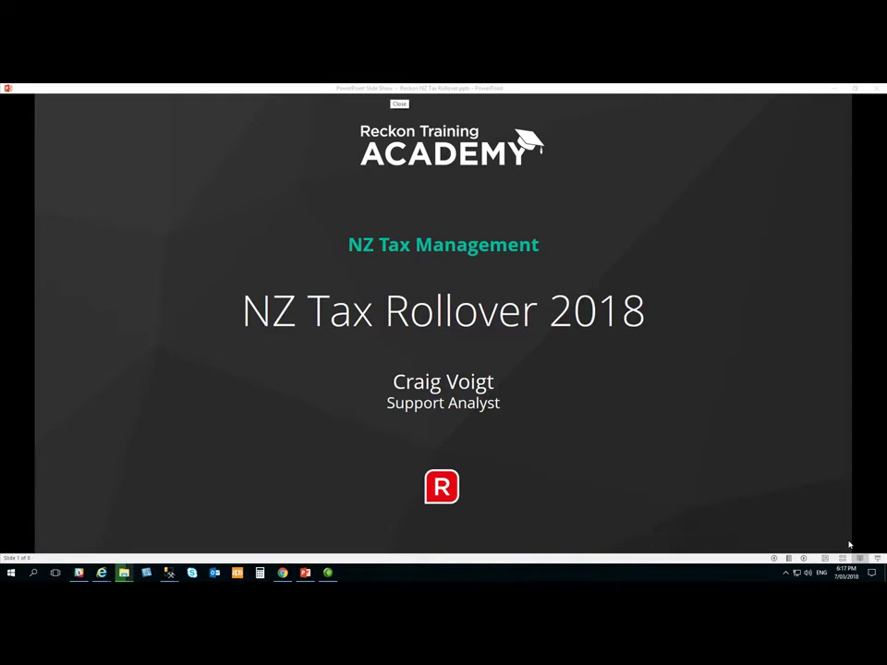
Step: Advance the NZ Tax Rollover 2018 slide show past its title slide
click(849, 544)
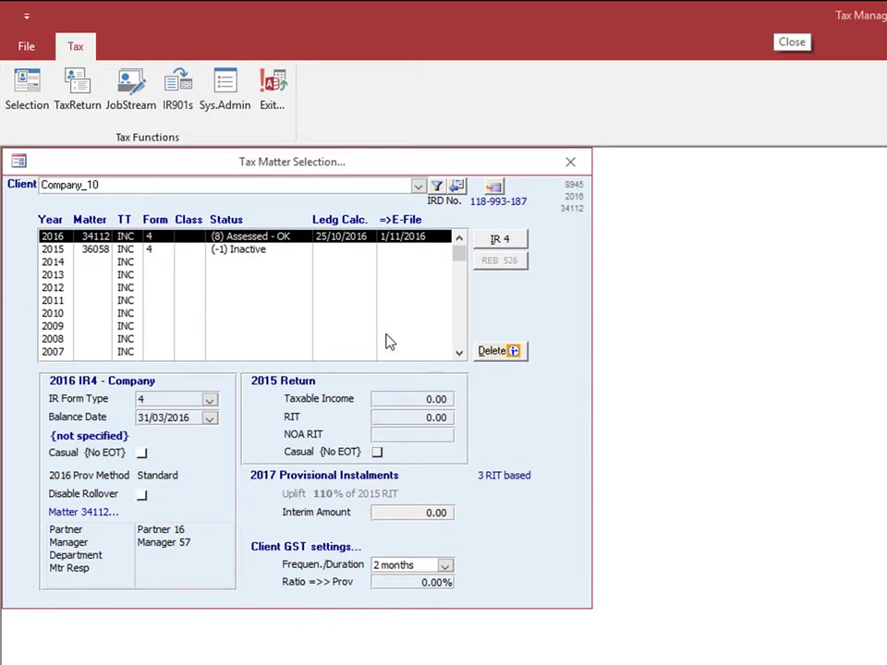
Step: Open Sys.Admin Application Properties and view the About tab's version details
click(231, 88)
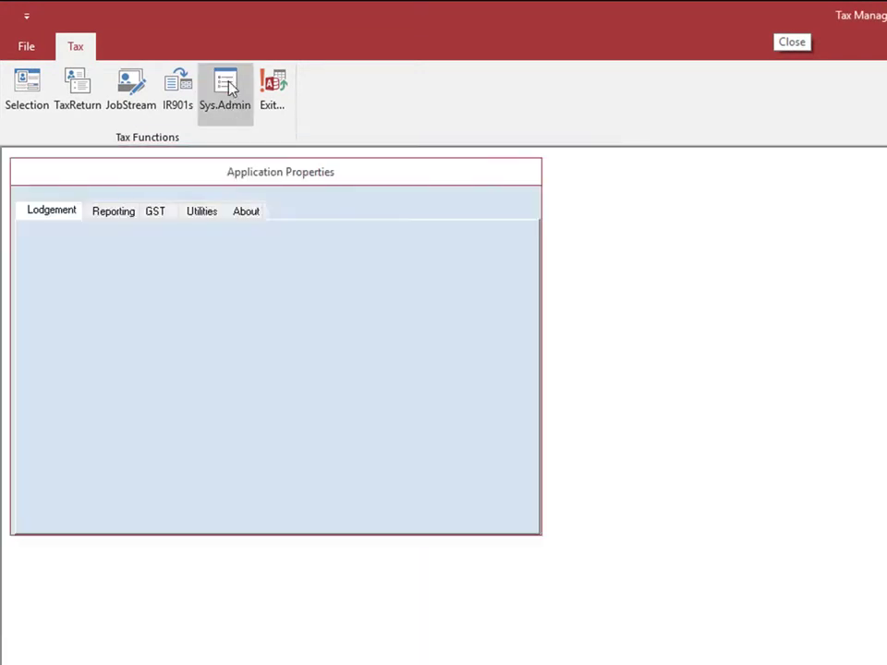
click(251, 213)
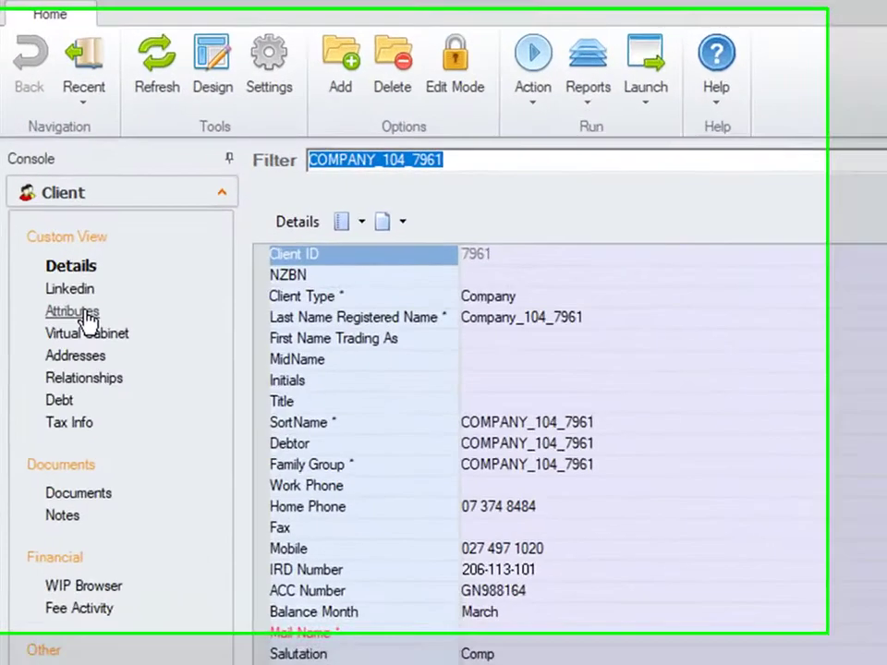
Step: Show COMPANY_104_7961's Attributes view, highlighting its GST Frequency and GST Done By values
click(34, 223)
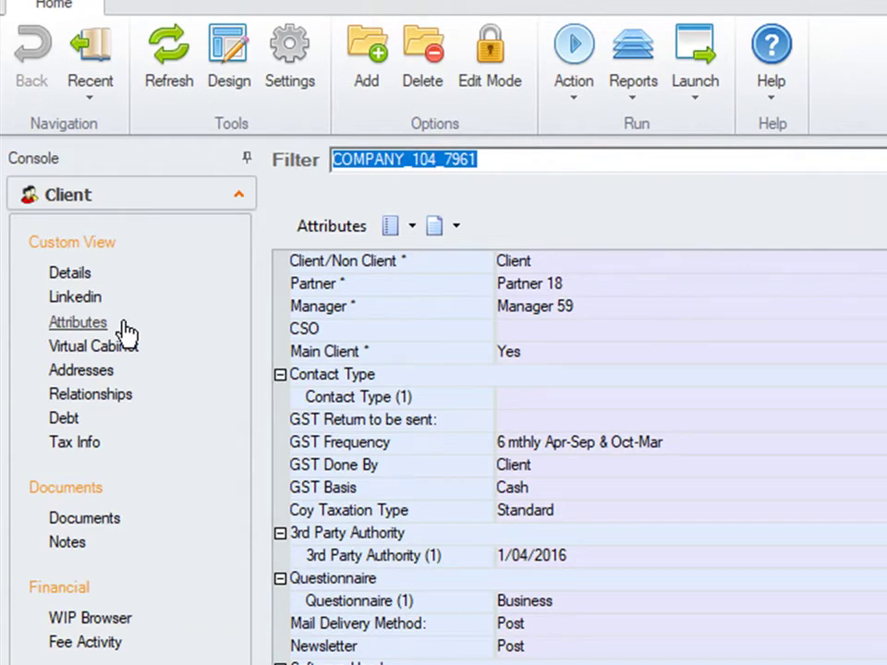
click(127, 331)
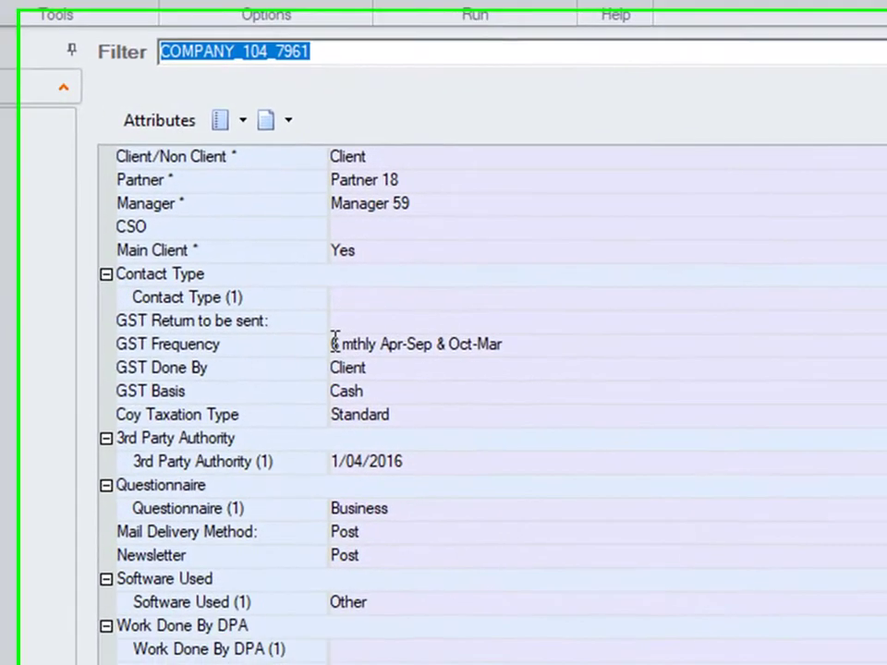
drag(312, 332, 478, 330)
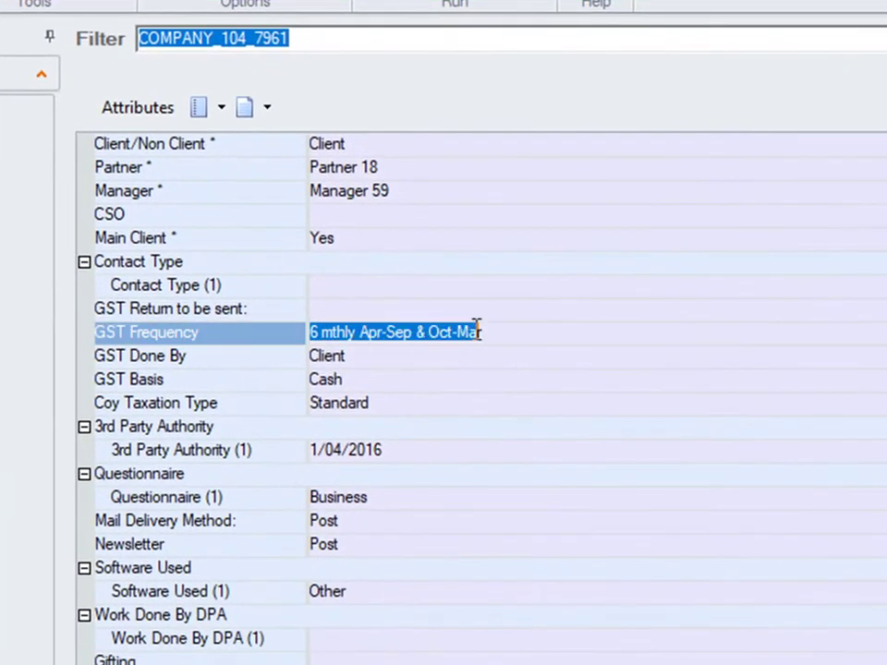
click(561, 361)
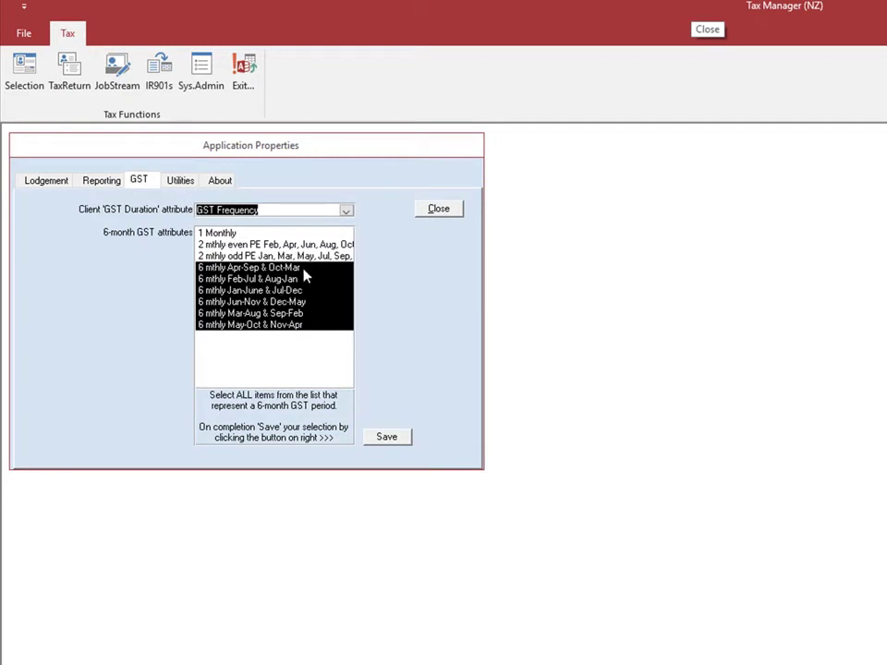
Step: Select the 6 mthly Apr-Sep & Oct-Mar and Jan-June & Jul-Dec items as 6-month GST attributes
click(302, 268)
click(300, 291)
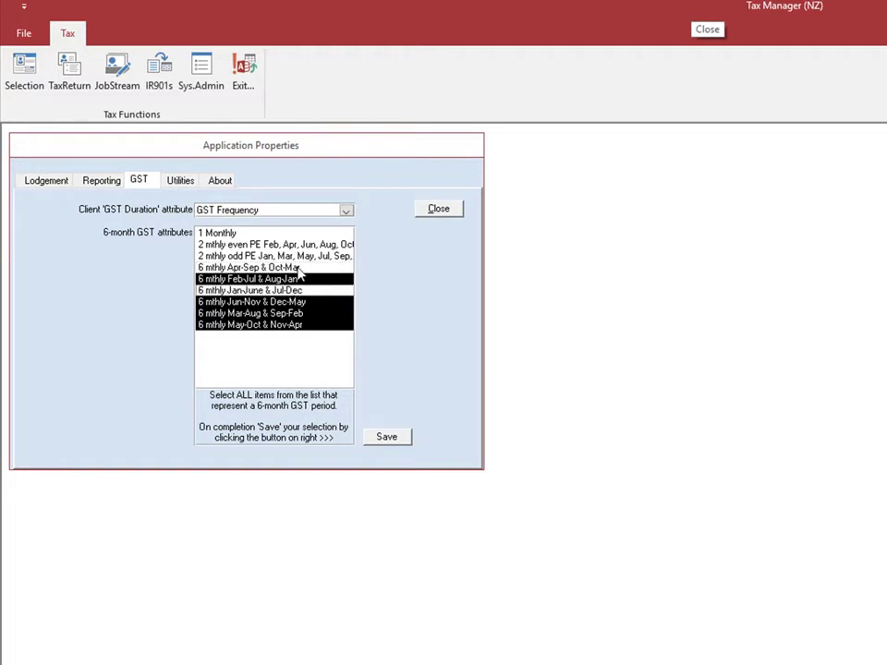
click(302, 270)
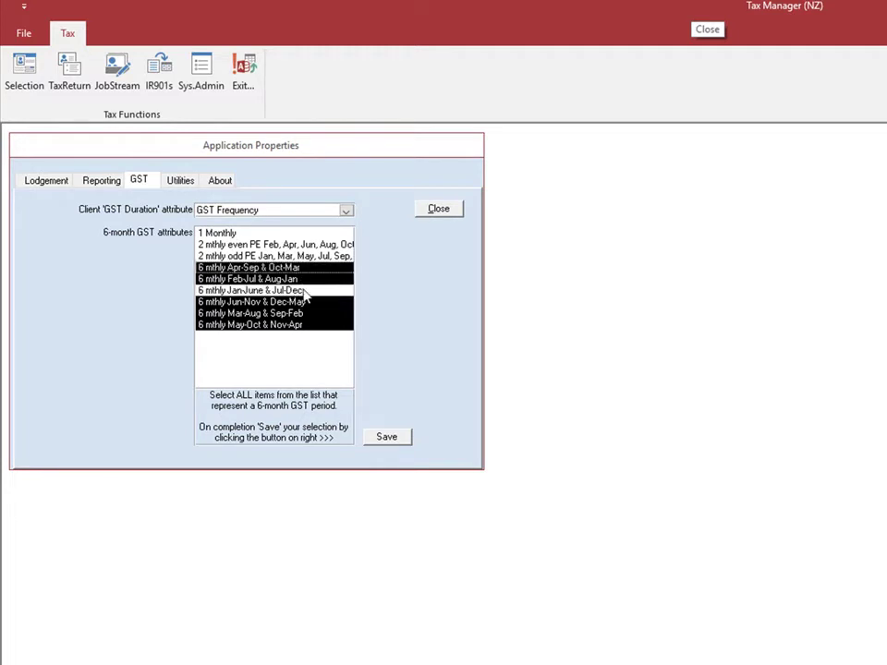
click(304, 292)
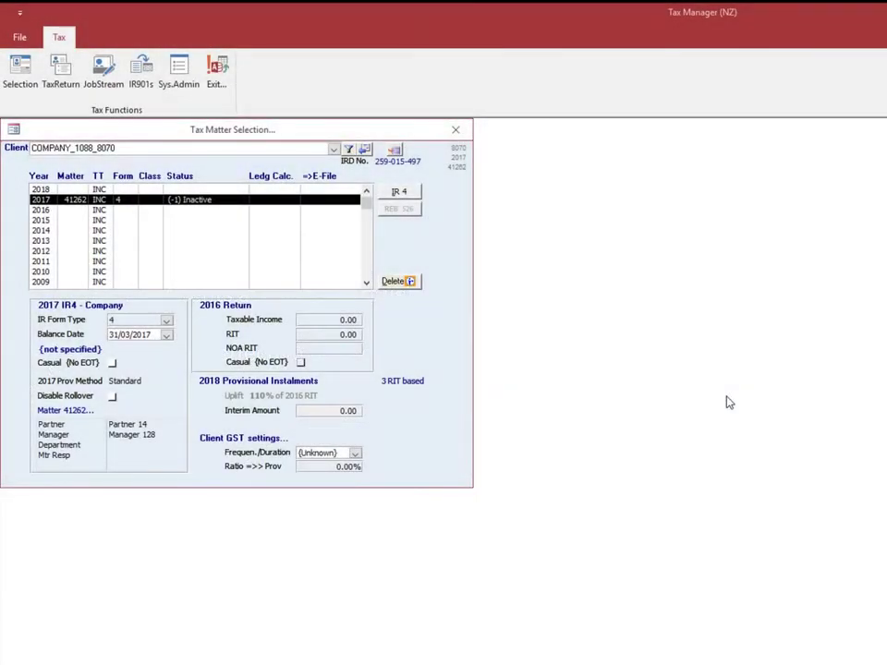
Step: Add an 11% provisional ratio effective 01/03/2018 for COMPANY_1088_8070
click(394, 149)
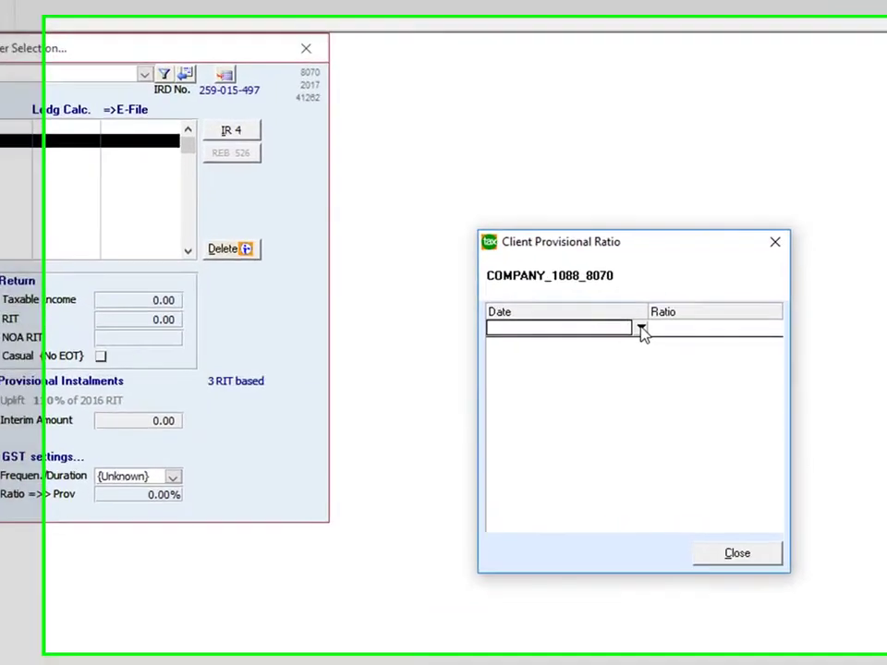
click(626, 327)
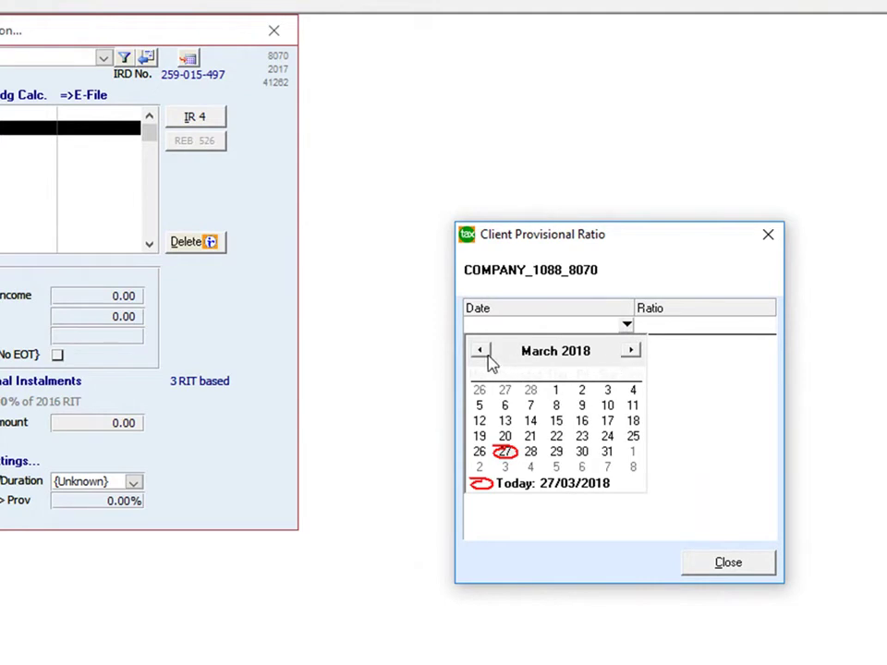
click(630, 351)
click(481, 351)
click(557, 396)
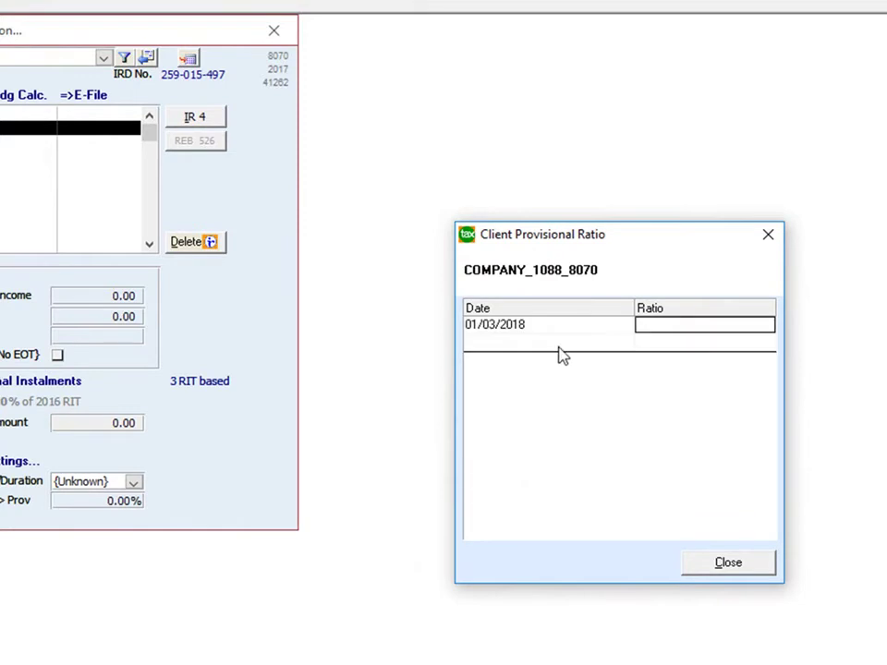
text(11)
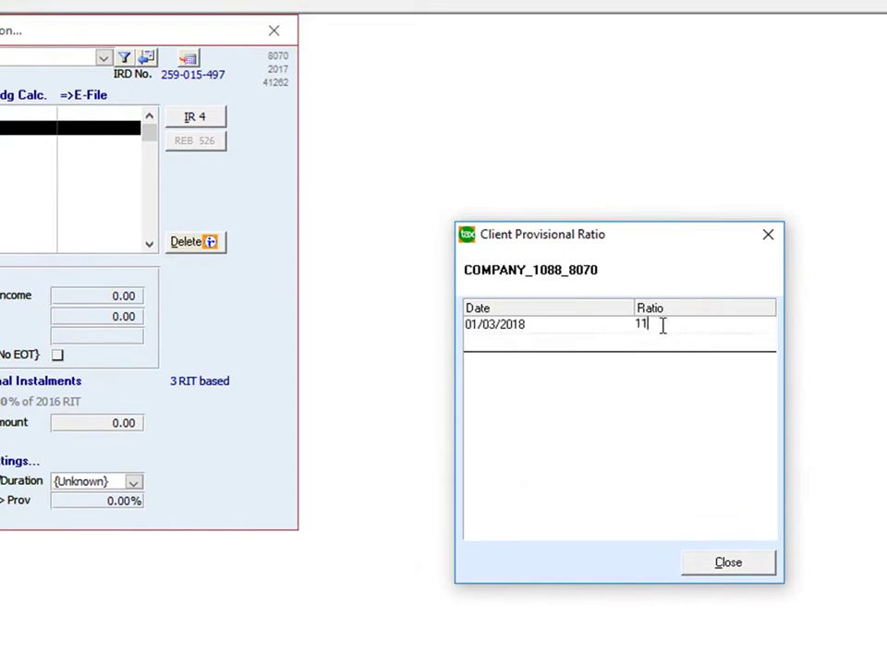
key(Return)
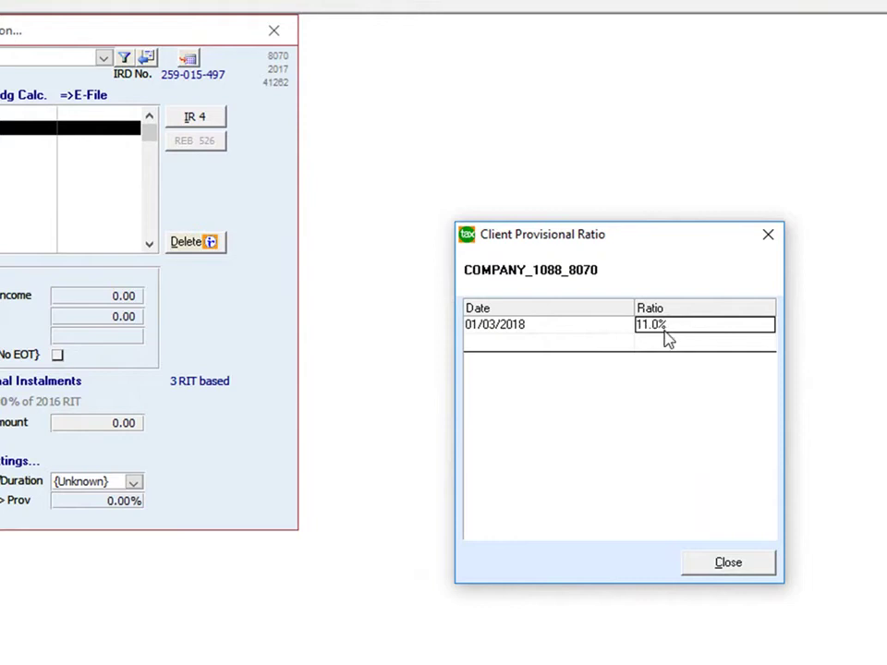
click(729, 564)
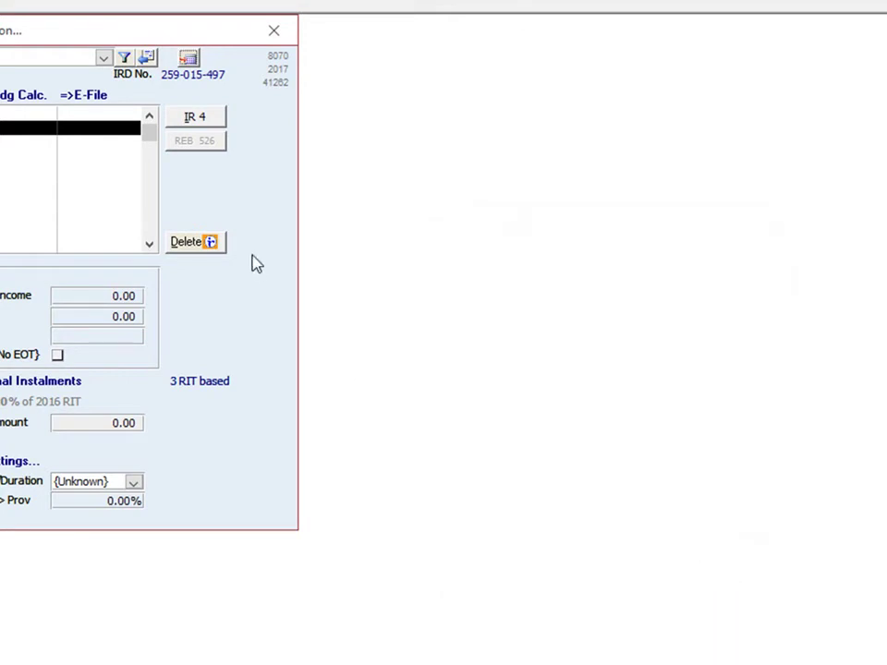
Step: Add a second provisional ratio of 12% effective 15/06/2018
click(187, 61)
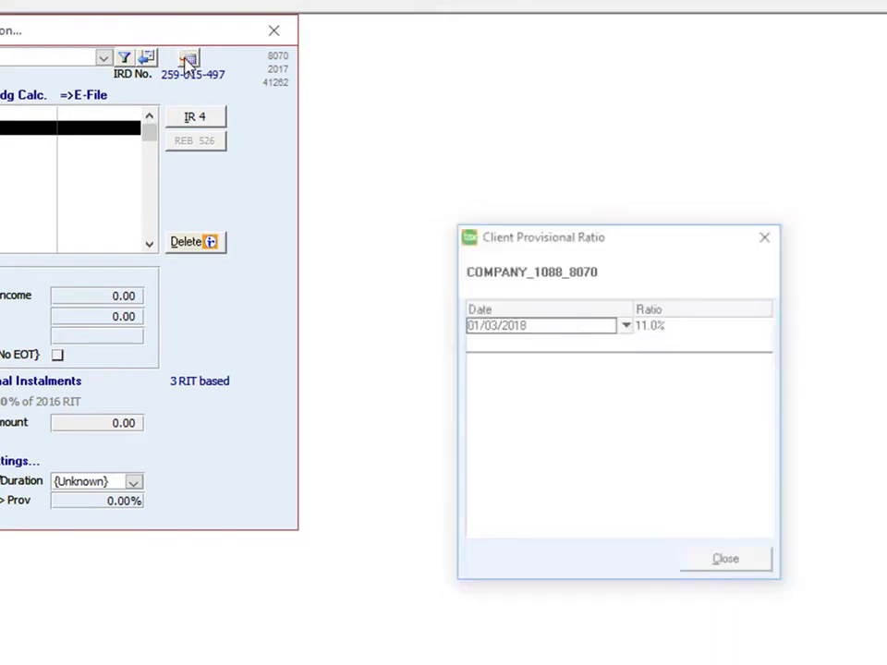
click(625, 344)
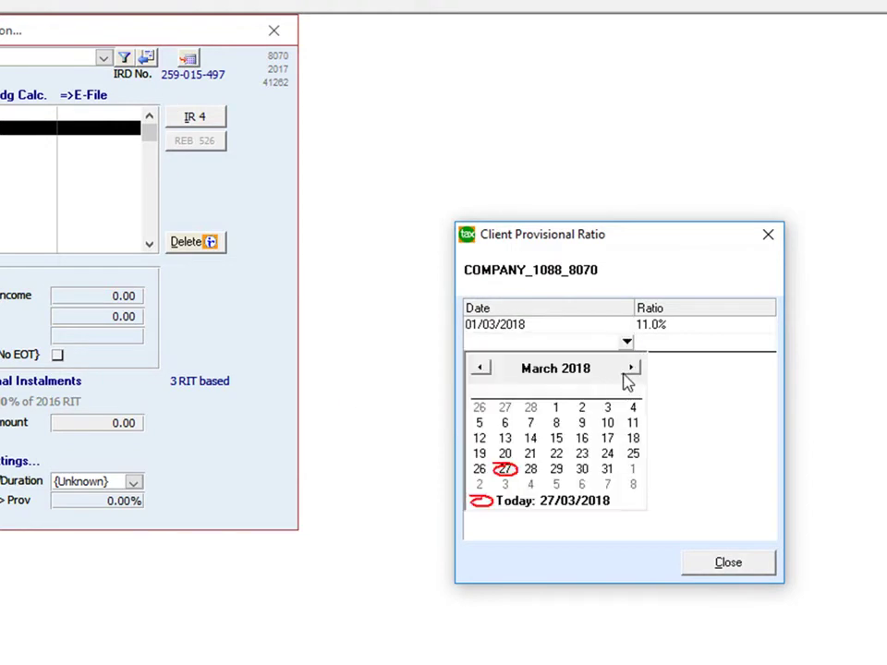
click(631, 368)
click(631, 369)
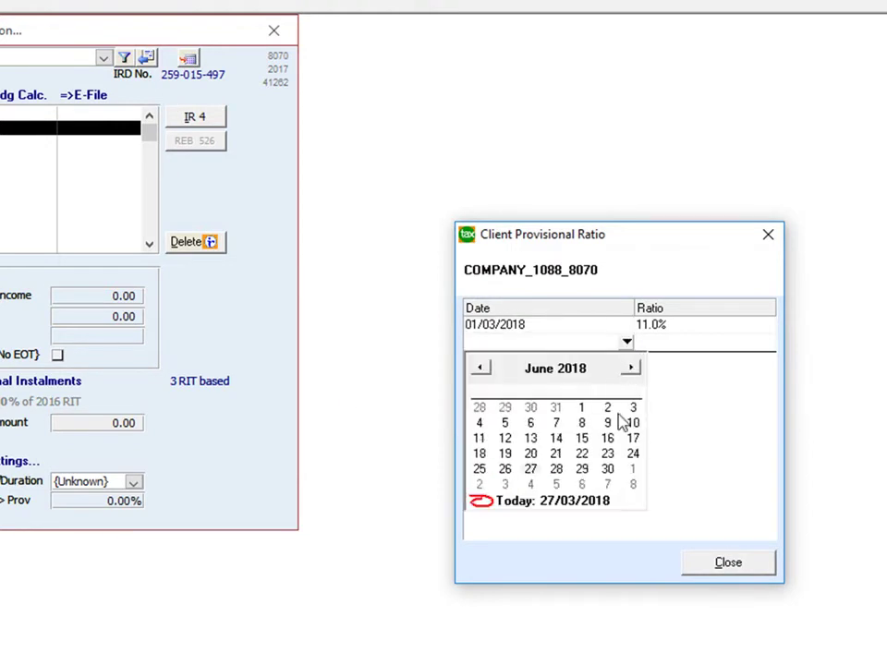
click(583, 440)
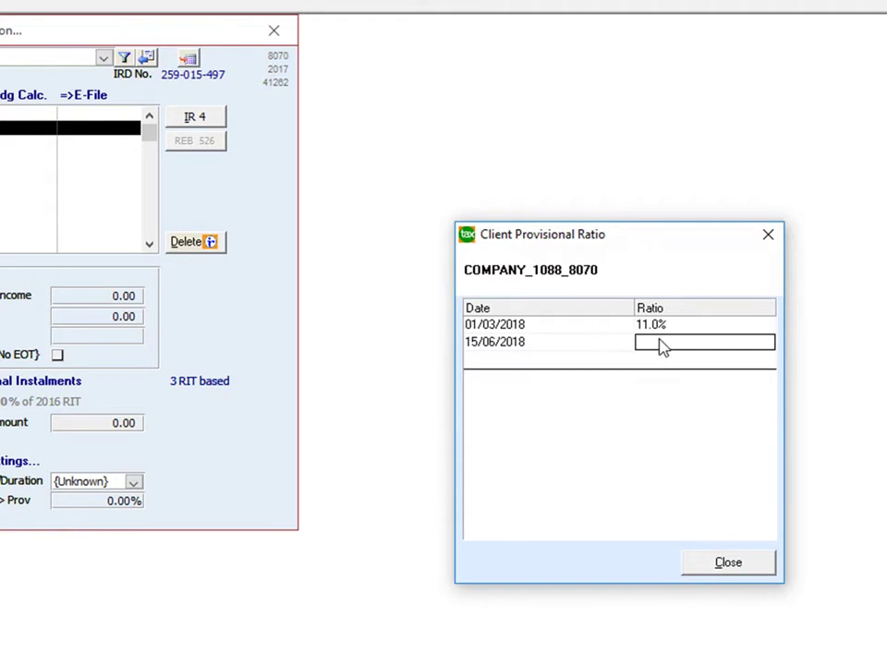
text(12)
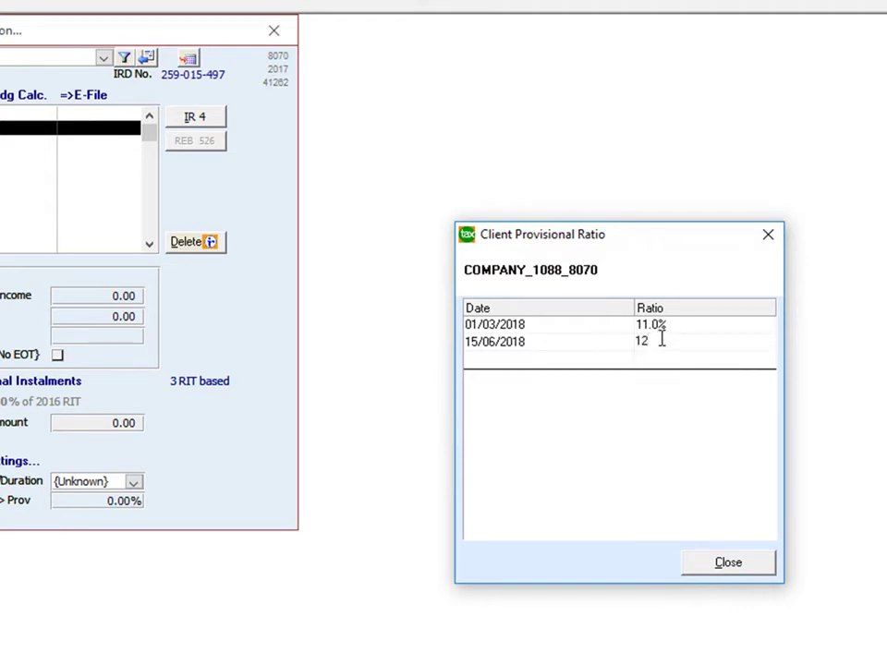
key(Return)
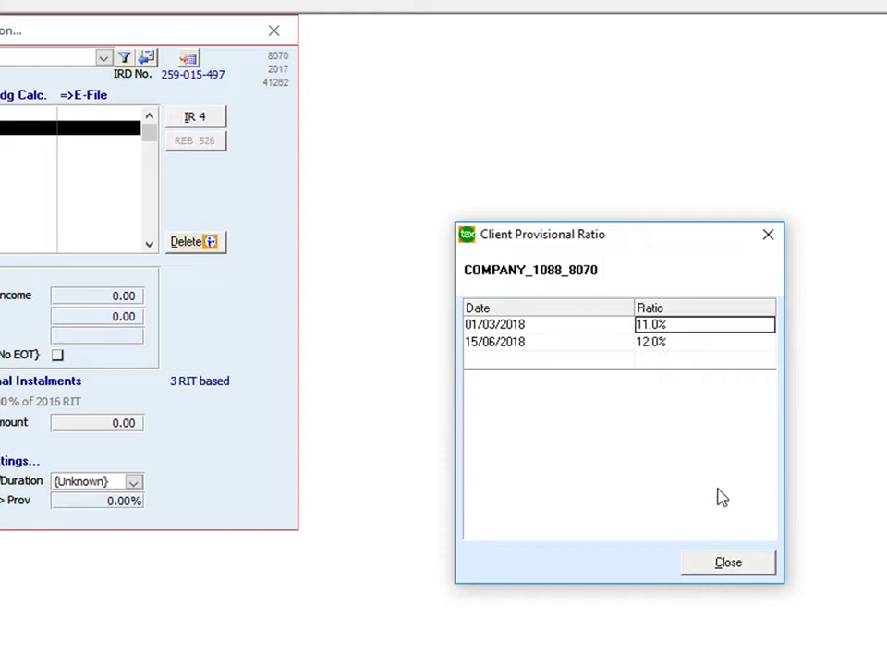
click(728, 566)
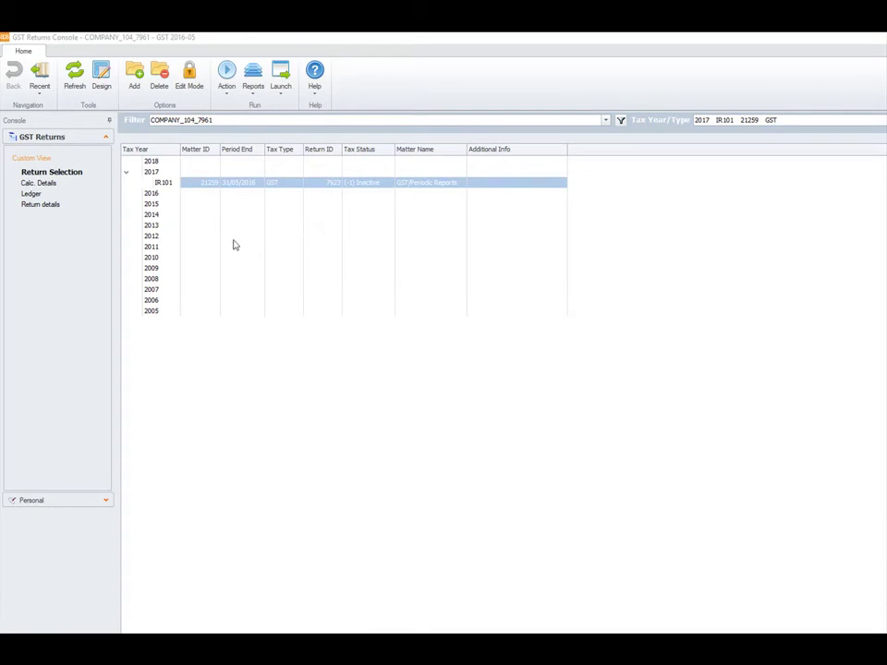
Step: From the GST return, add an 11% provisional ratio dated 01/03/2018 and review the GST worksheet
click(39, 185)
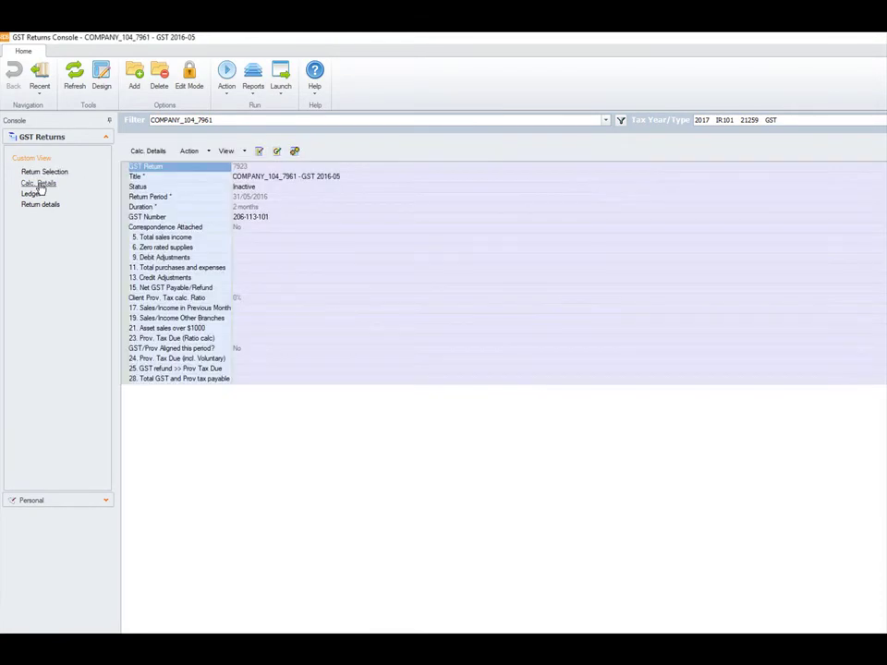
click(209, 152)
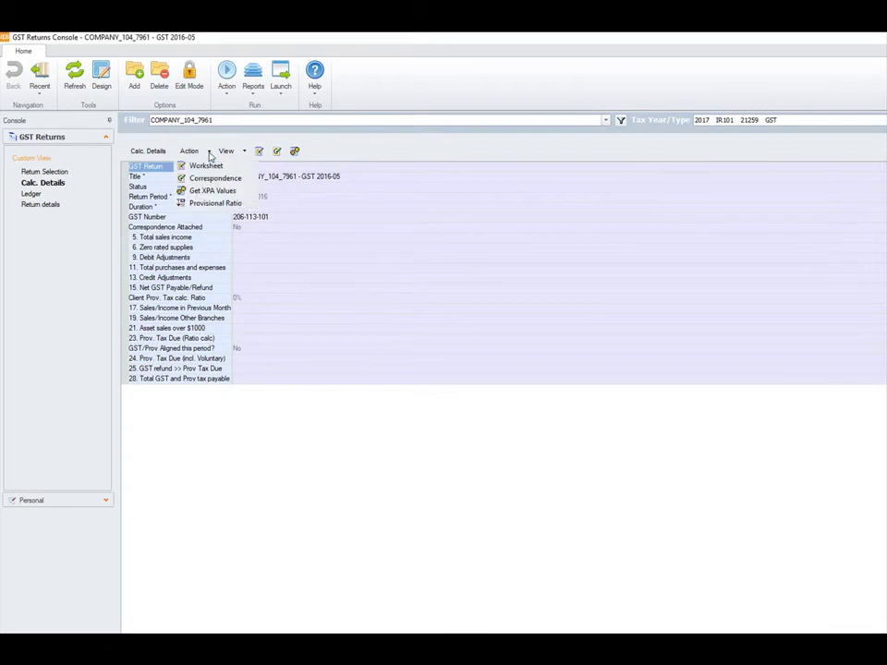
click(208, 202)
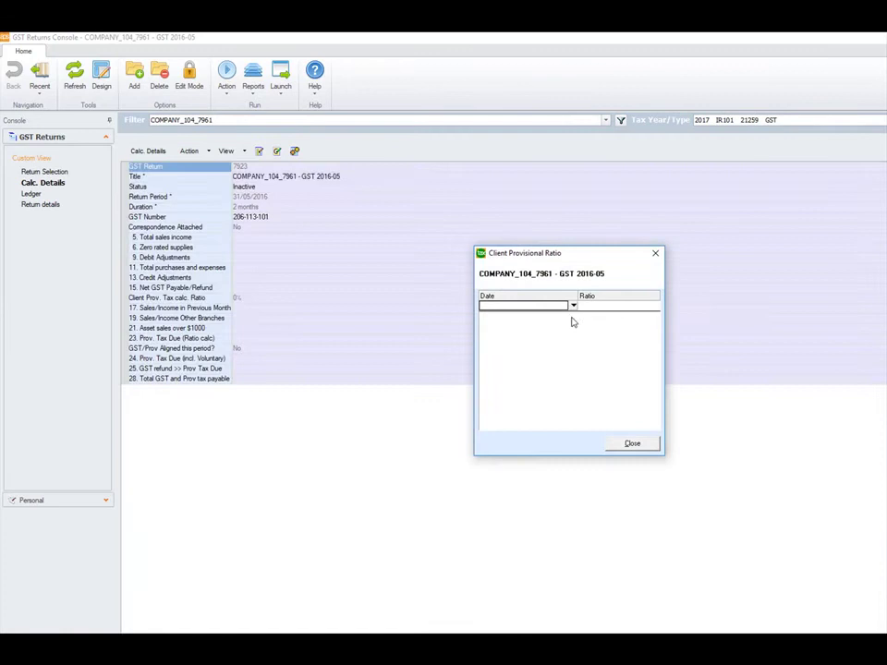
click(573, 308)
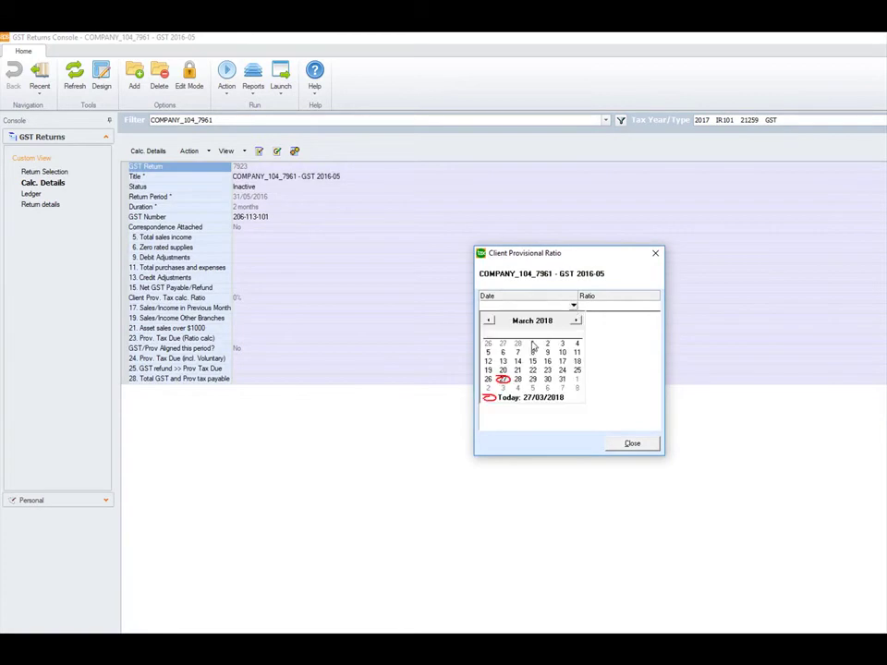
click(532, 344)
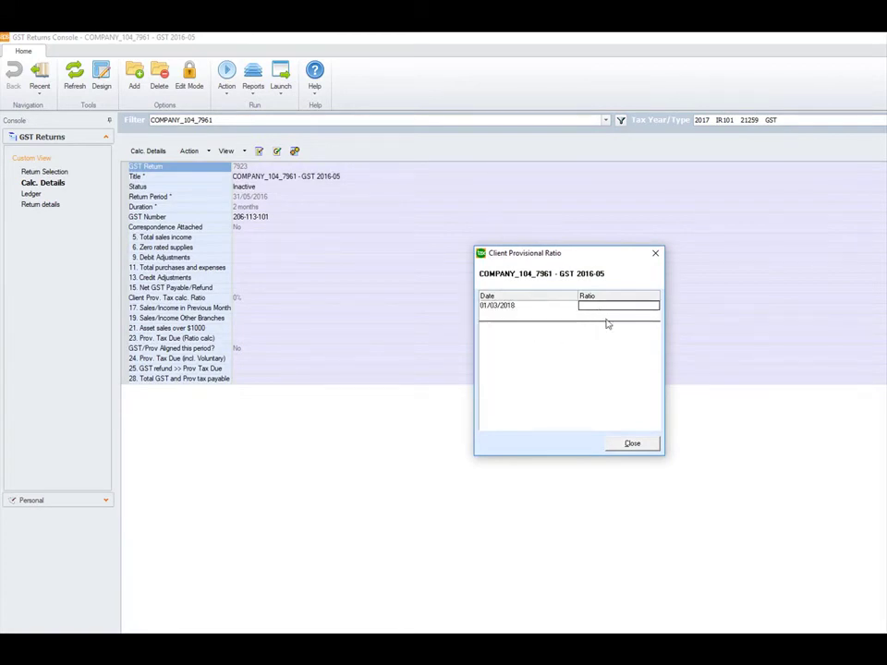
text(11)
key(Return)
click(633, 444)
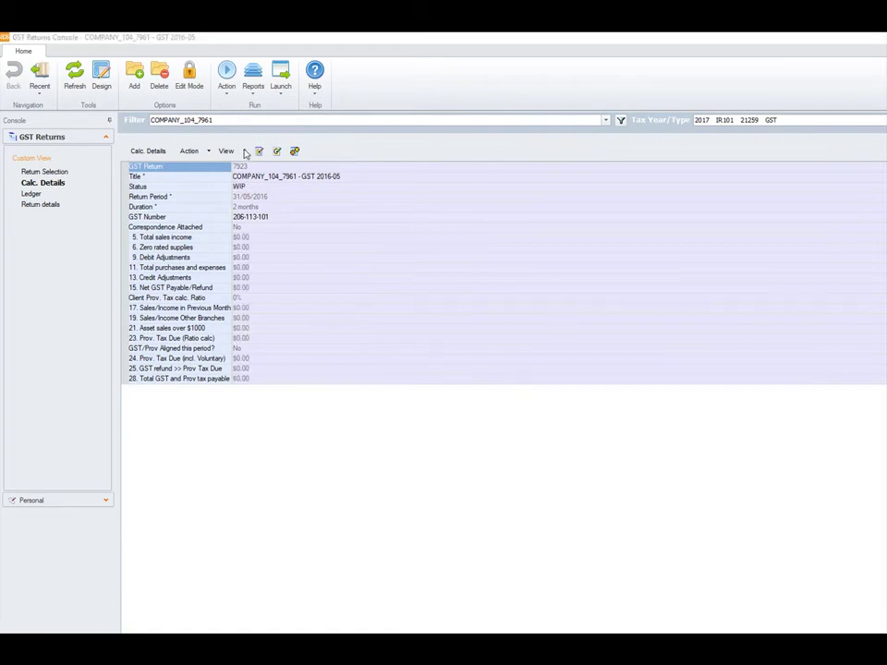
click(257, 152)
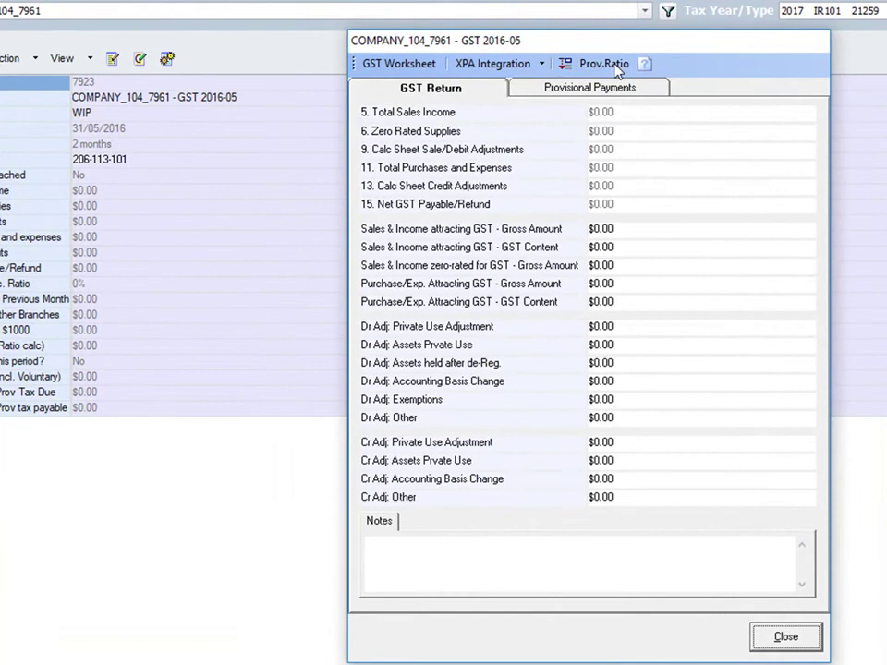
click(611, 64)
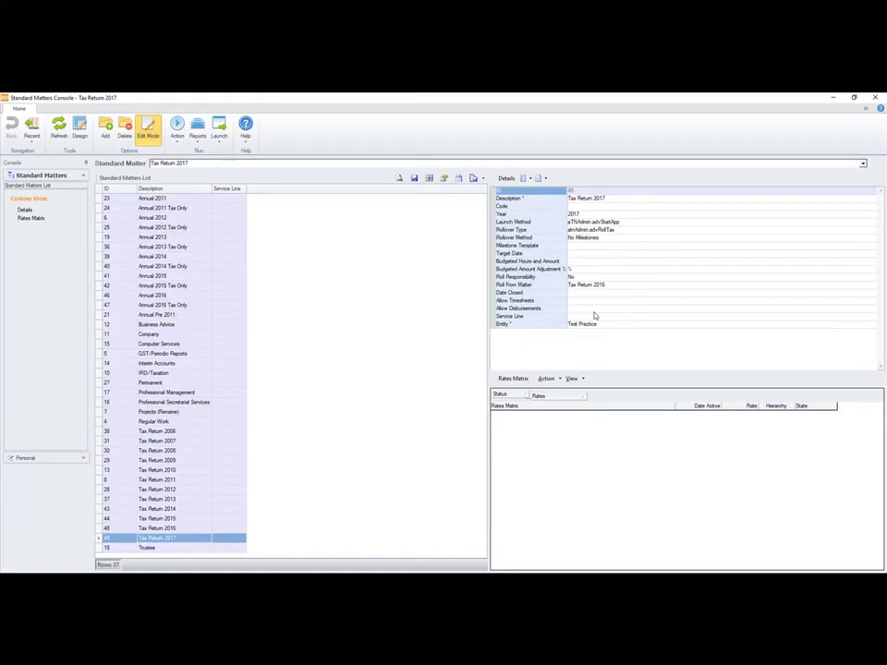
Step: Create standard matter 'Tax Return 2018' with entity Test Practice
click(106, 129)
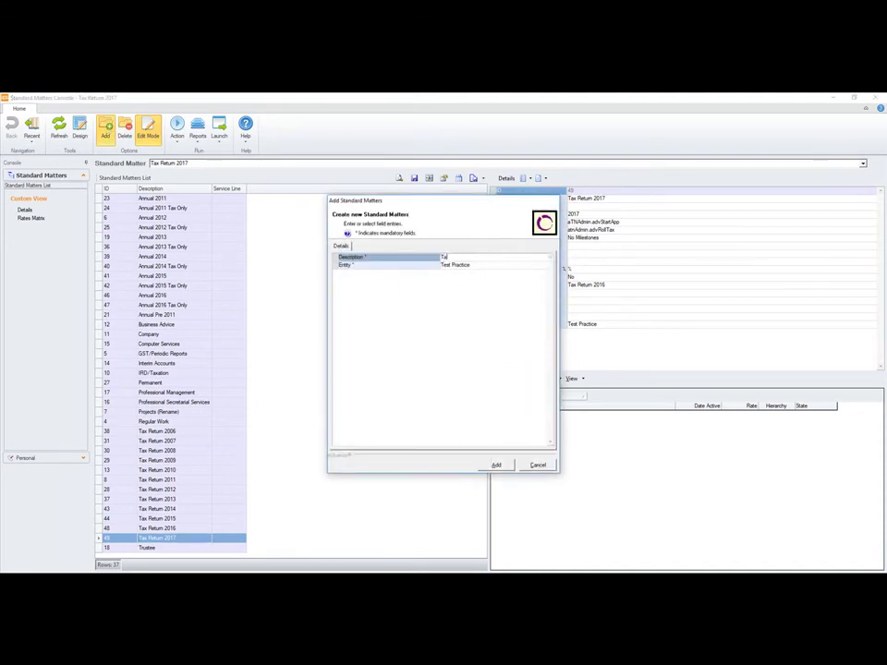
text(Tax Retu)
text(rn 201)
text(8)
click(462, 266)
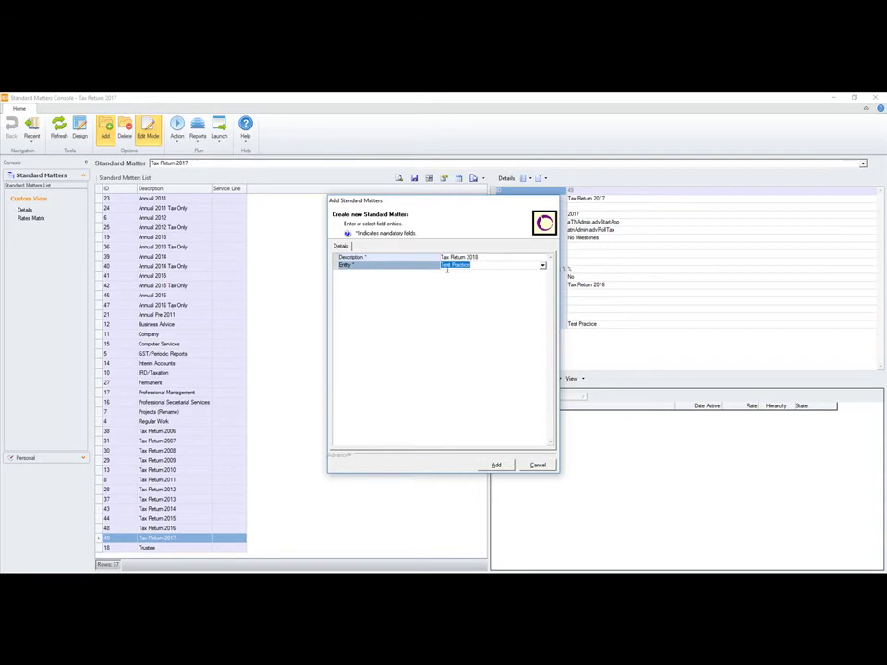
click(497, 465)
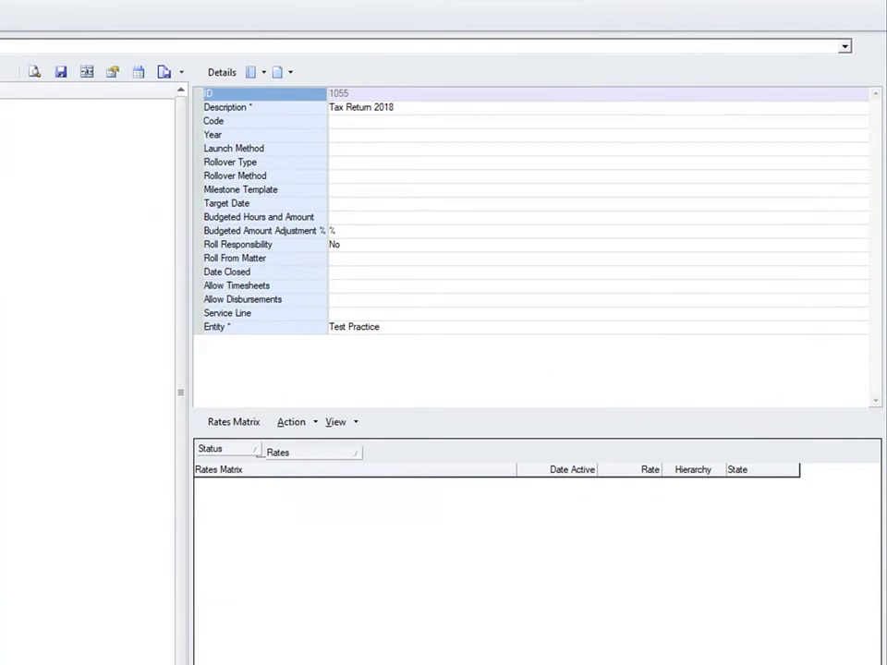
Step: Set year 2018, launch method aTNAdmin.advStartApp and rollover type atnAdmin.advRollTax
click(344, 136)
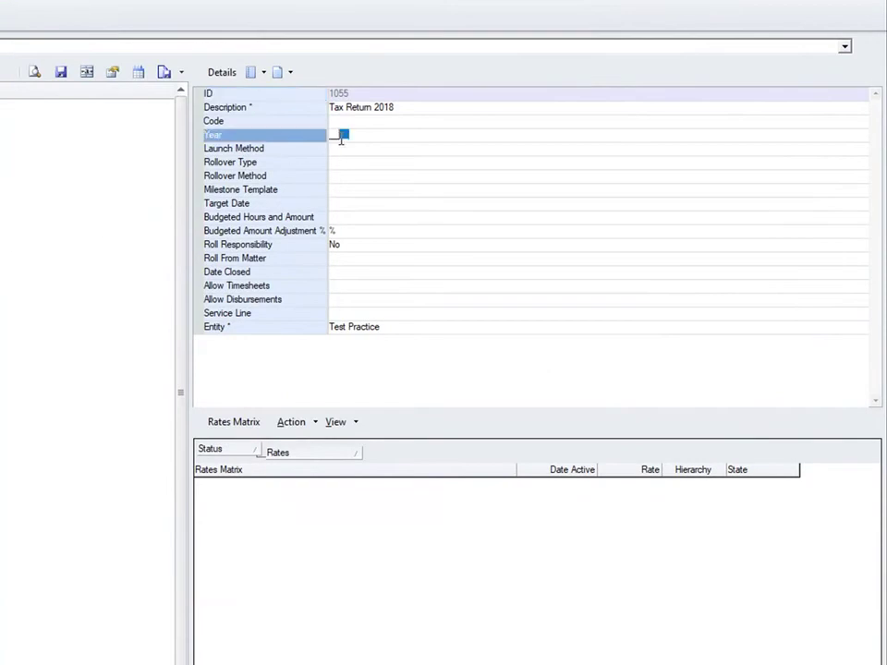
click(358, 136)
text(201)
text(8)
click(358, 145)
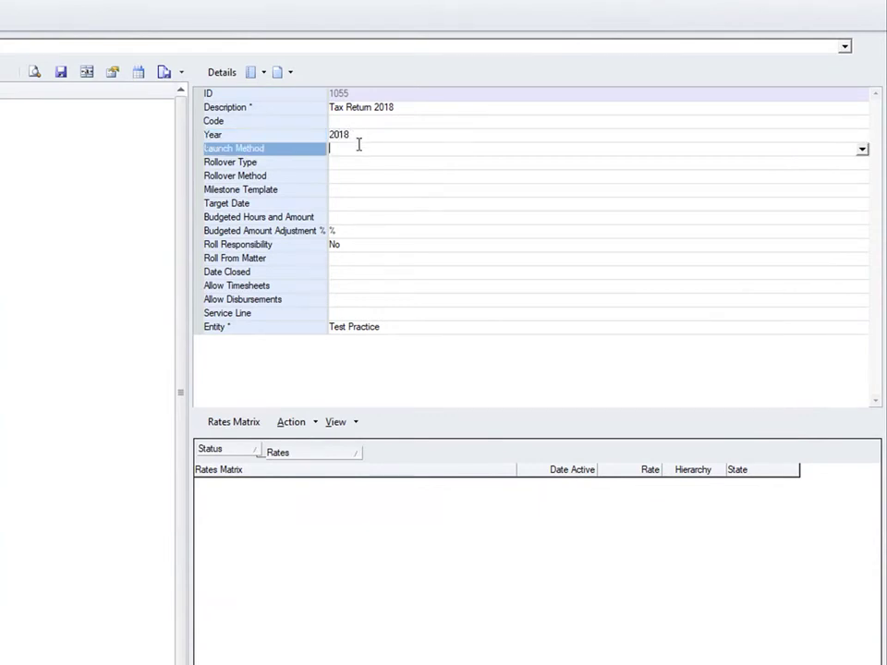
click(862, 148)
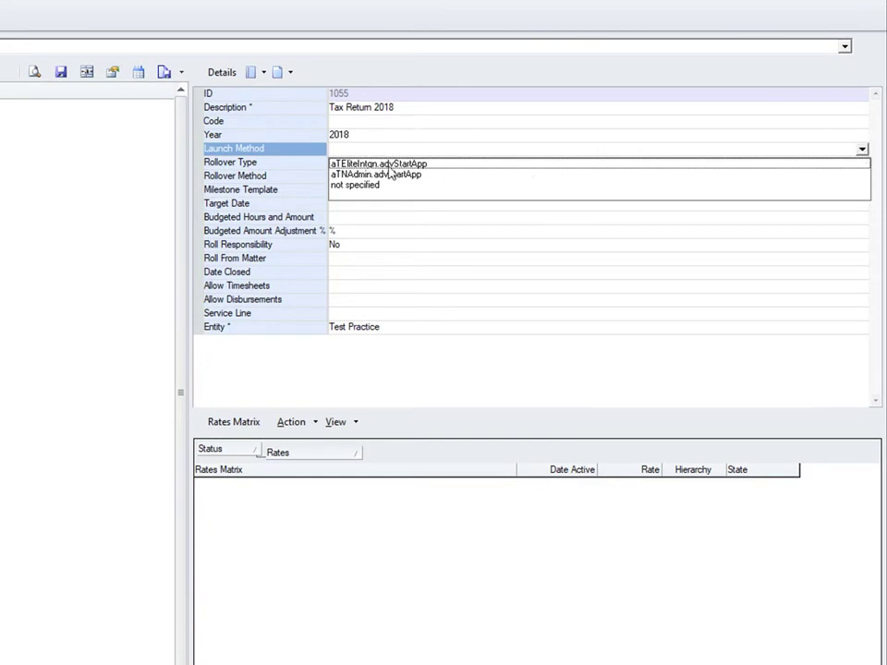
click(351, 175)
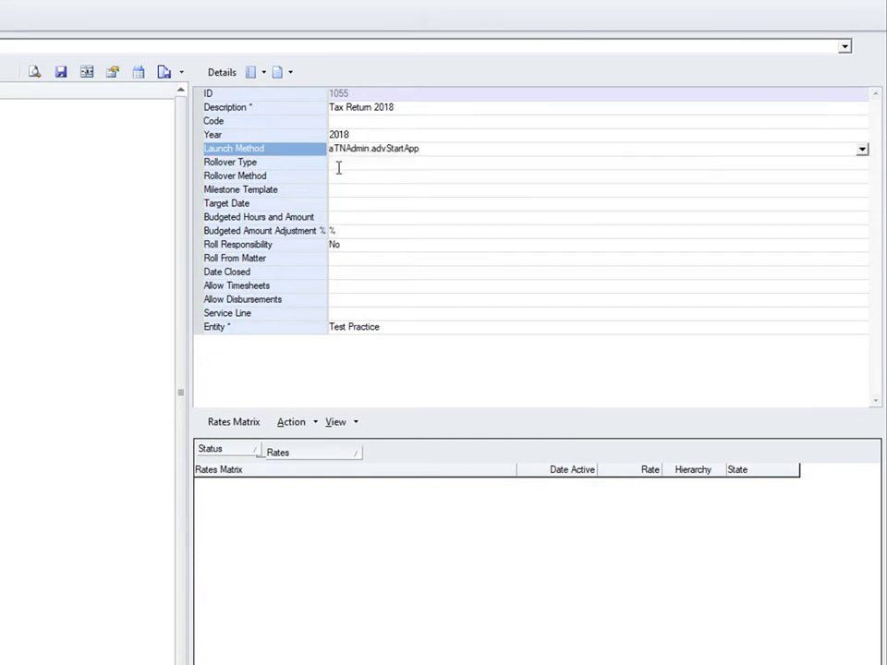
click(340, 163)
click(860, 165)
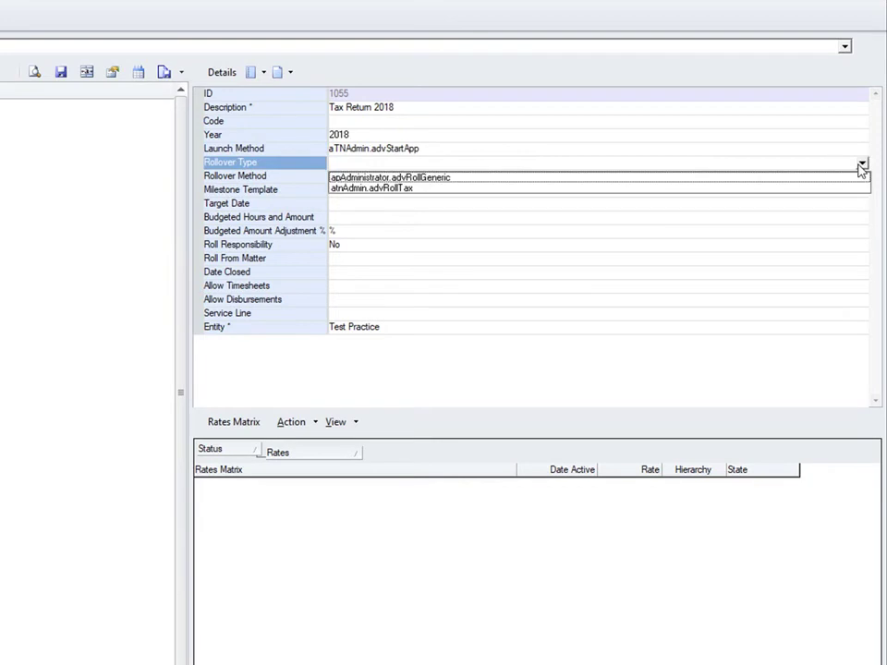
click(398, 189)
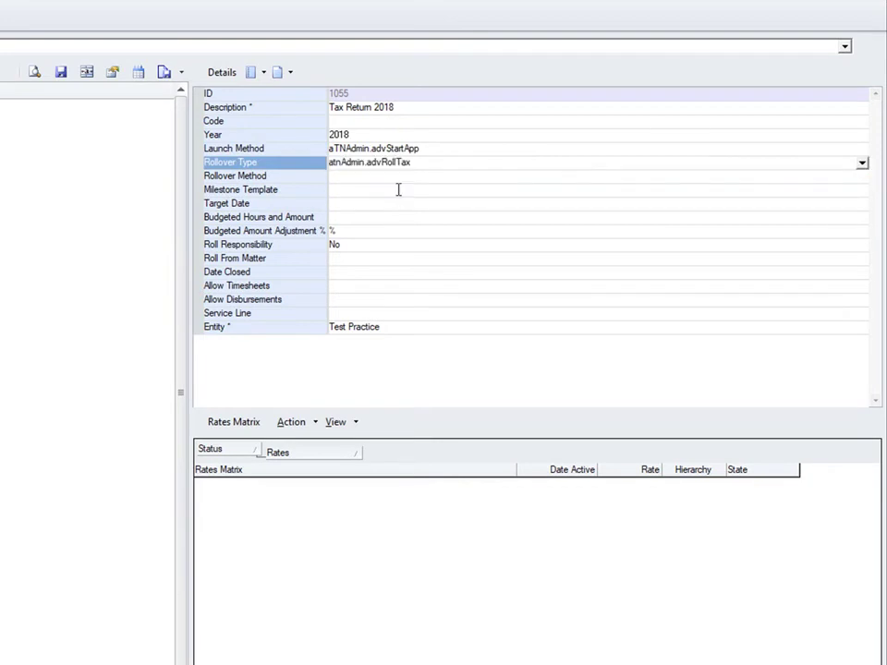
Step: Set rollover method No Milestones, roll from Tax Return 2017, and leave Edit Mode
click(861, 176)
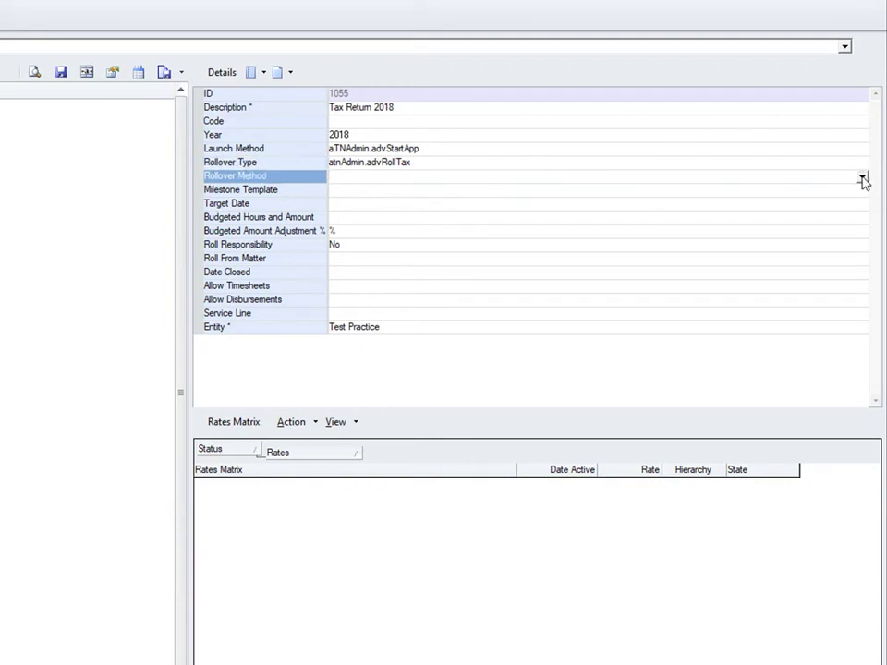
click(862, 176)
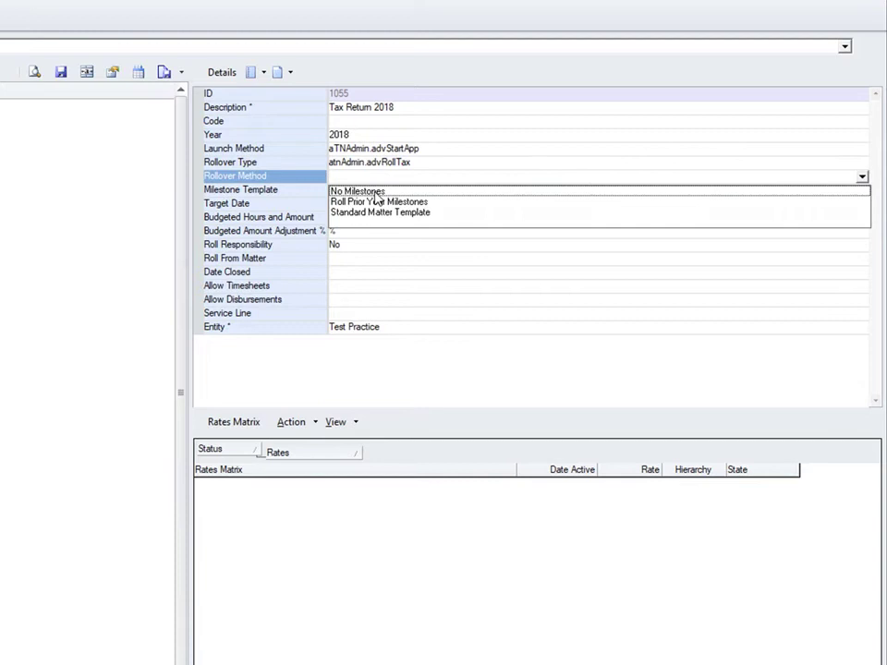
click(375, 192)
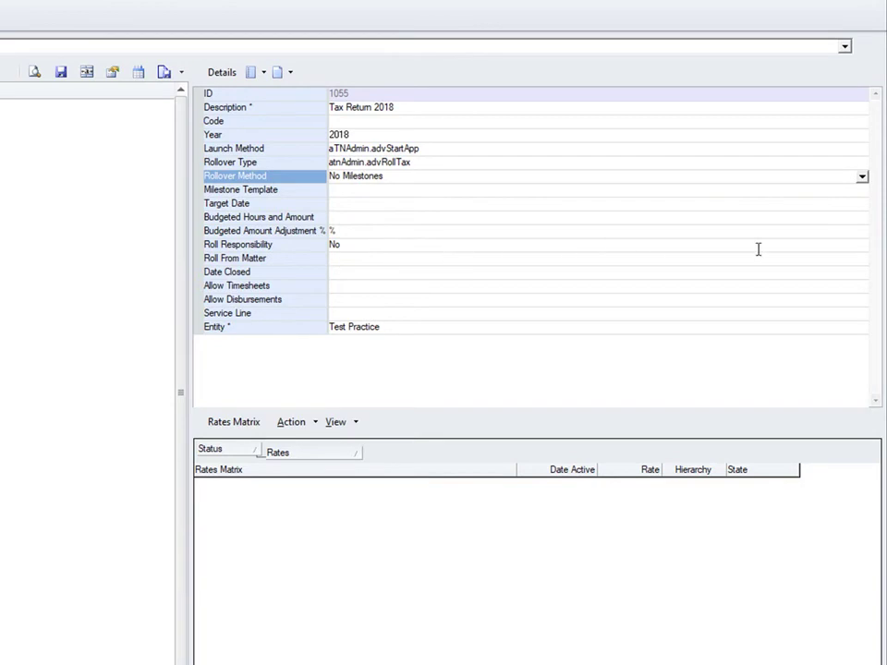
click(865, 258)
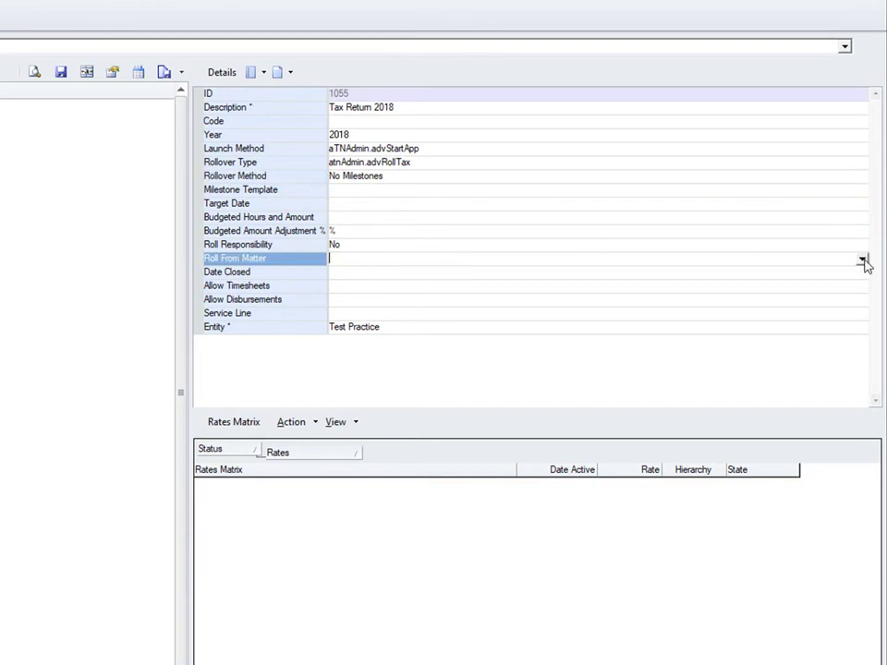
click(863, 260)
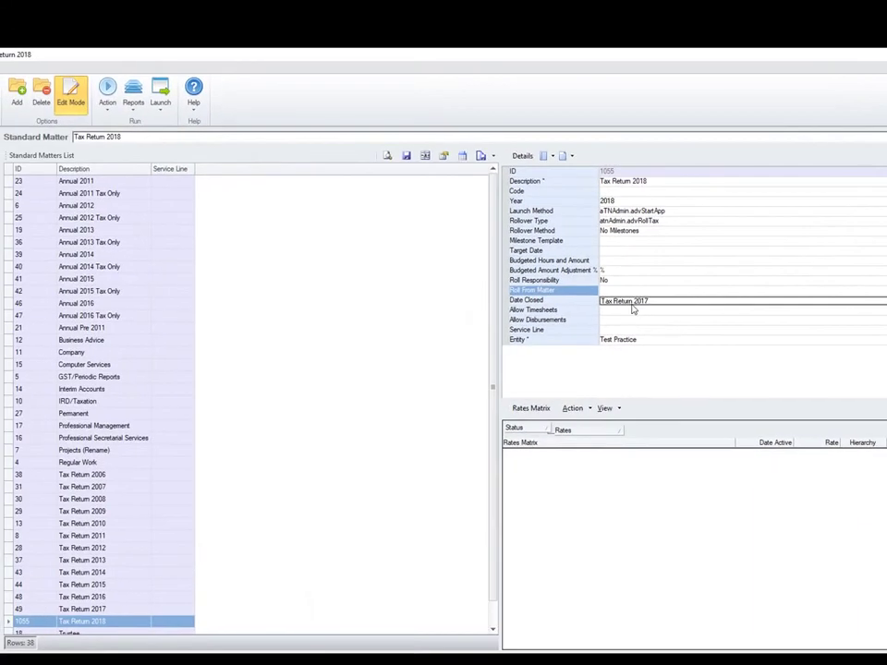
click(632, 303)
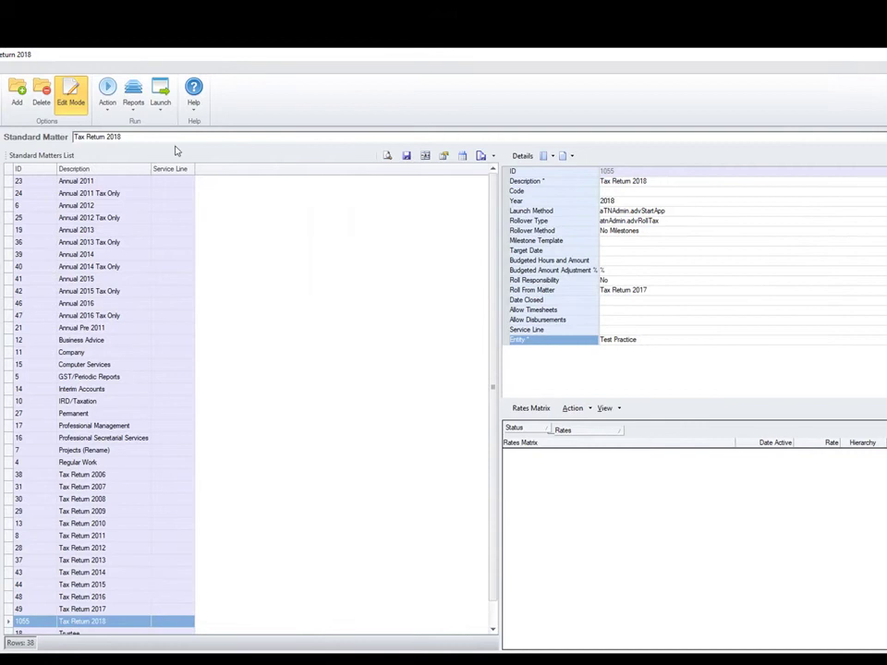
click(71, 92)
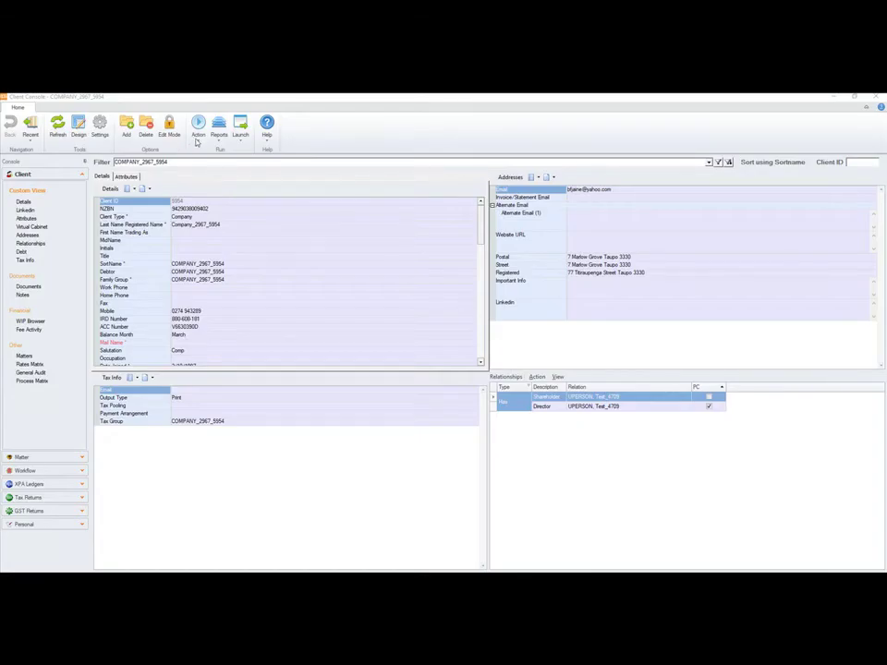
Step: Run Matter Rollover from 'Tax Return 2017 (Rolling into Tax Return 2018)' and continue to filtering
click(196, 136)
click(241, 164)
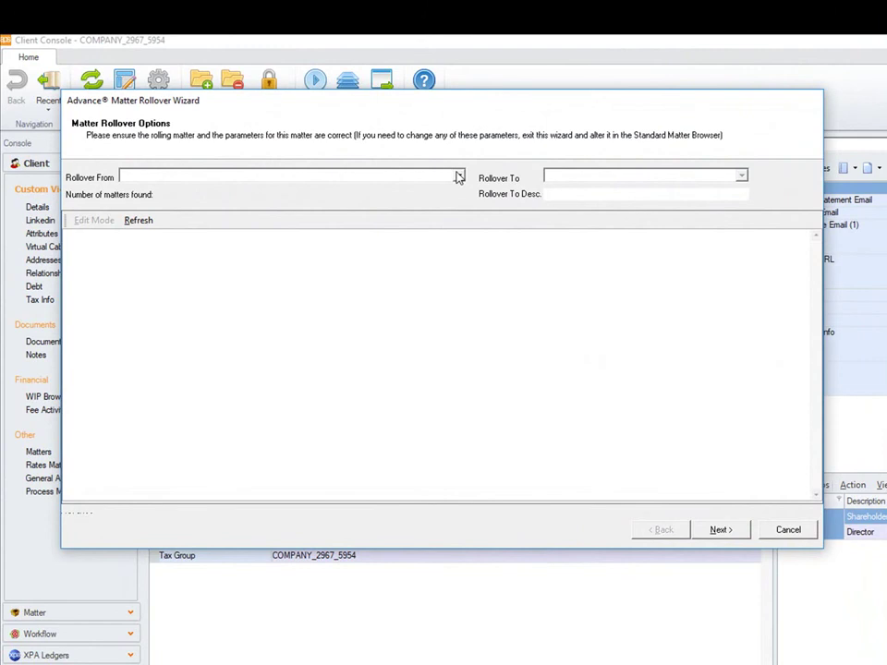
click(458, 176)
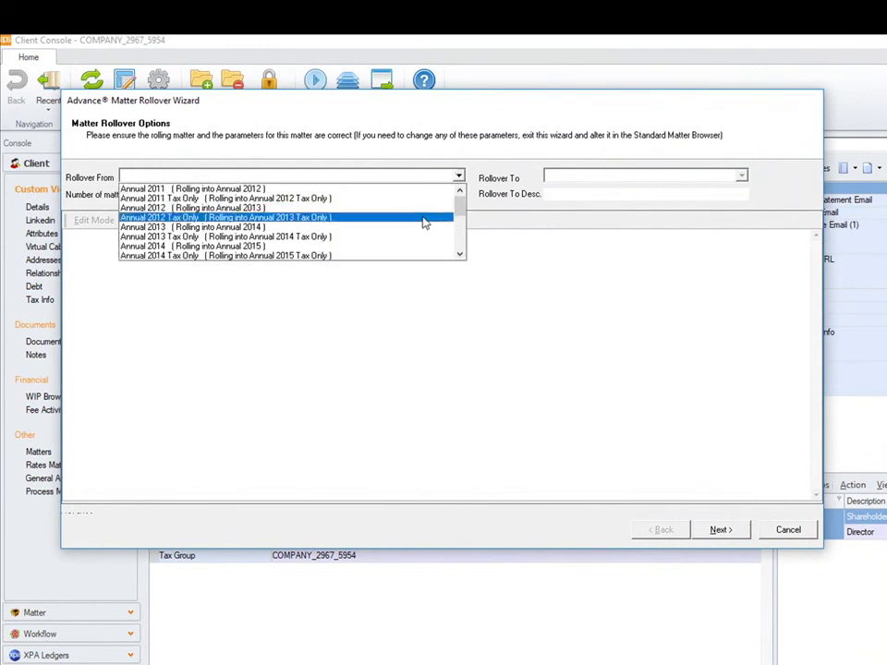
scroll(415, 231, down, 3)
scroll(407, 238, down, 2)
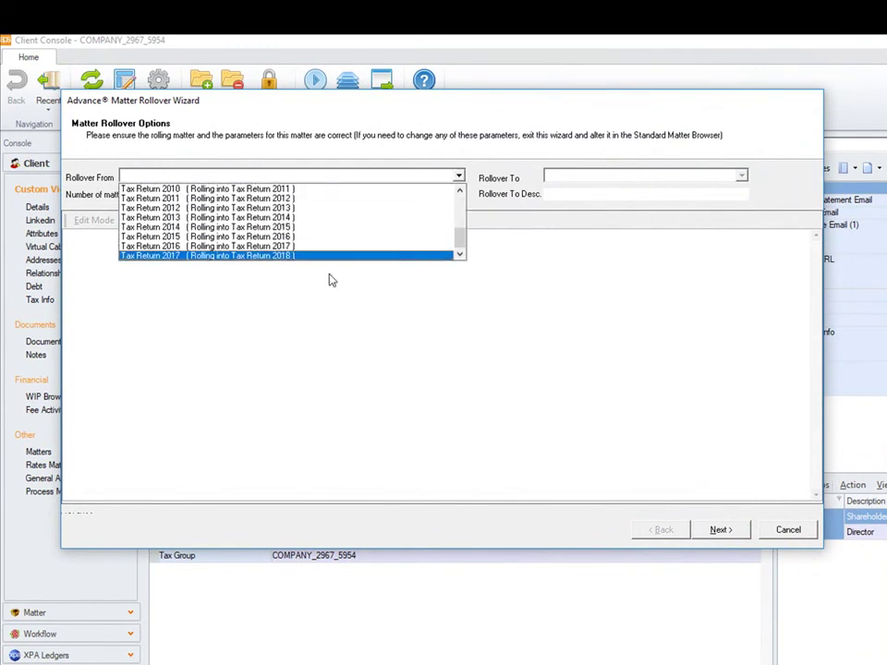
click(200, 255)
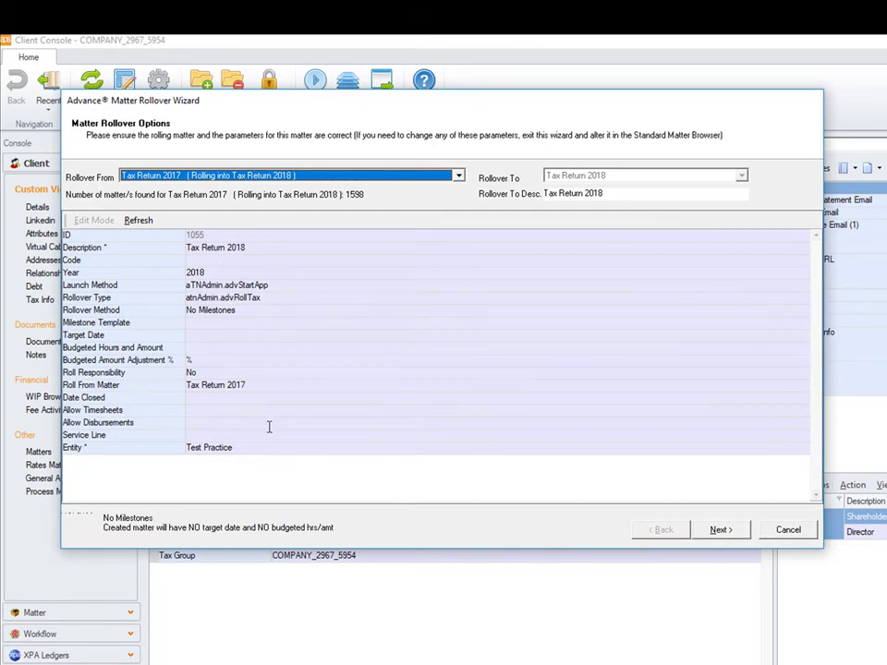
click(719, 532)
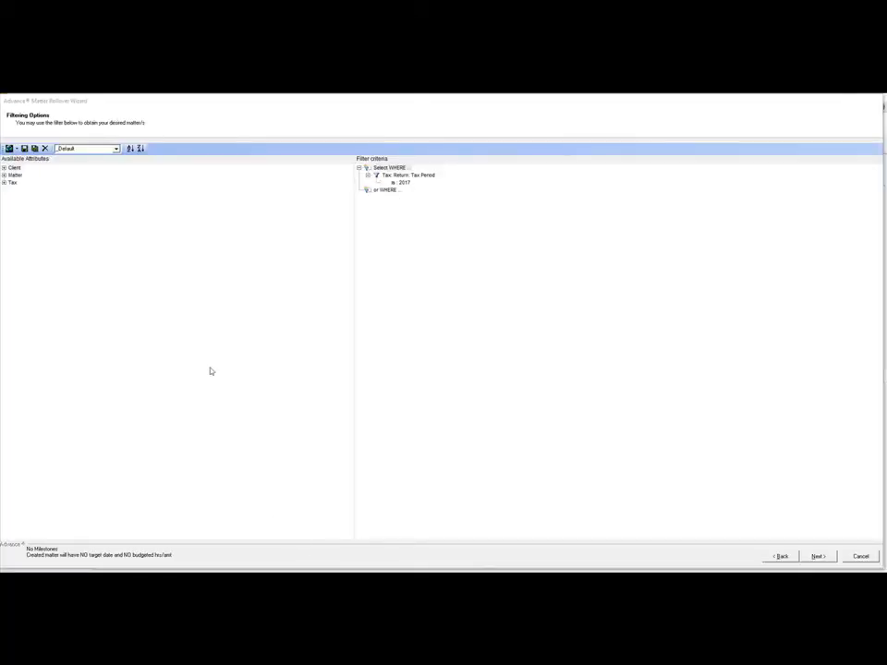
Step: Filter on Tax Period 2017 and scroll through the 1592 qualifying matters
click(399, 183)
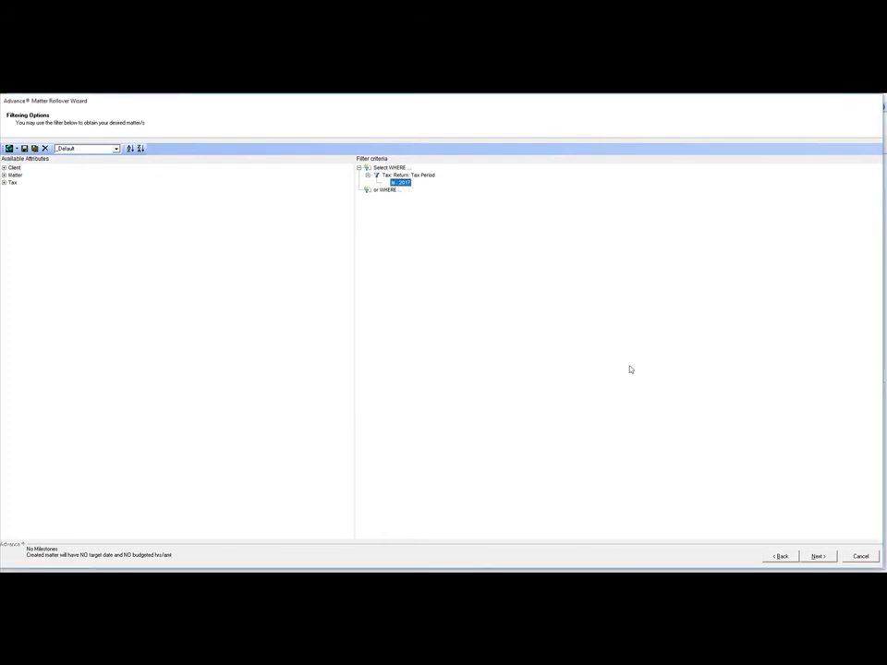
click(814, 557)
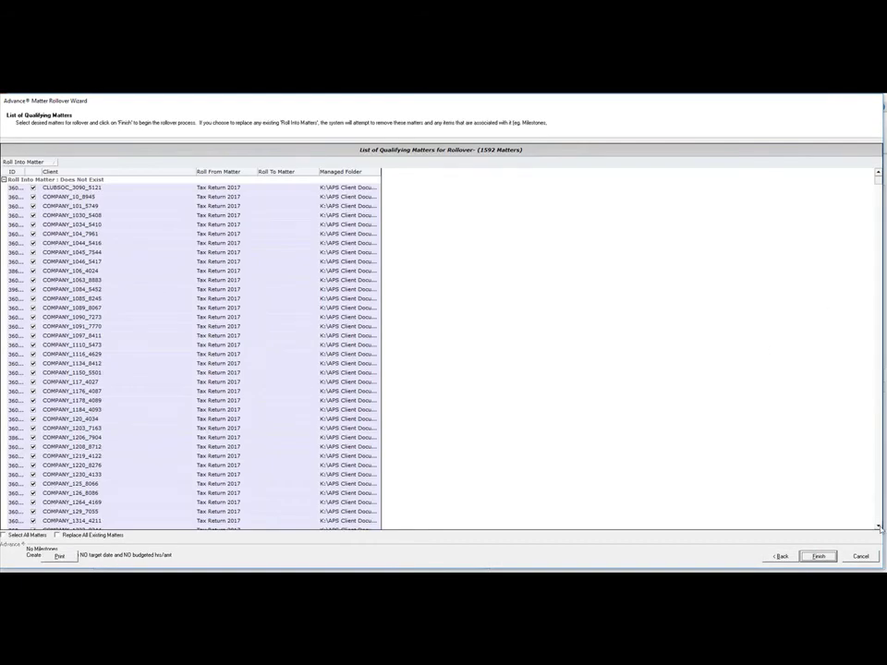
scroll(879, 529, down, 1)
scroll(878, 528, down, 2)
scroll(878, 529, down, 2)
scroll(879, 528, down, 2)
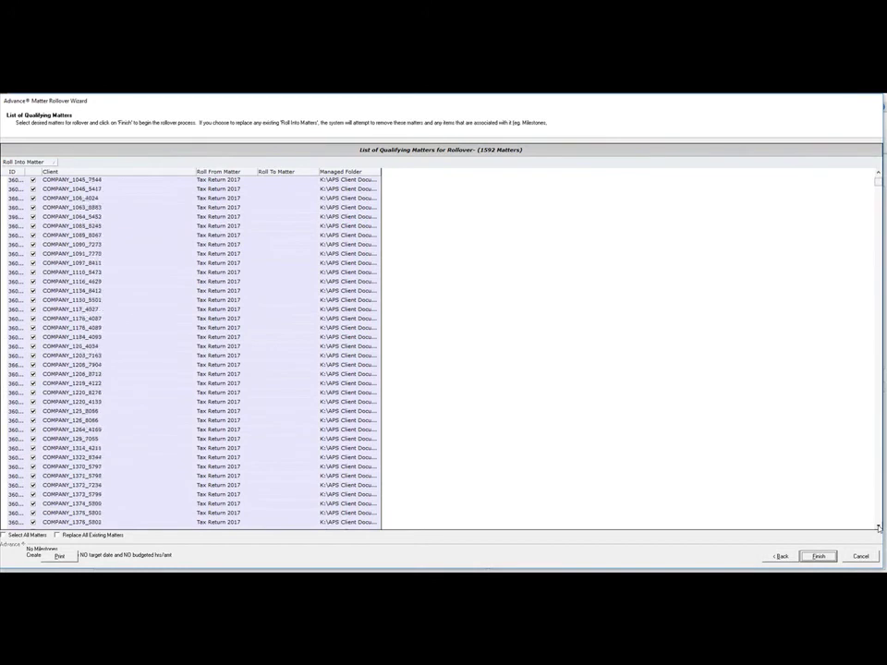
scroll(879, 529, down, 3)
scroll(879, 529, down, 3)
scroll(879, 528, down, 2)
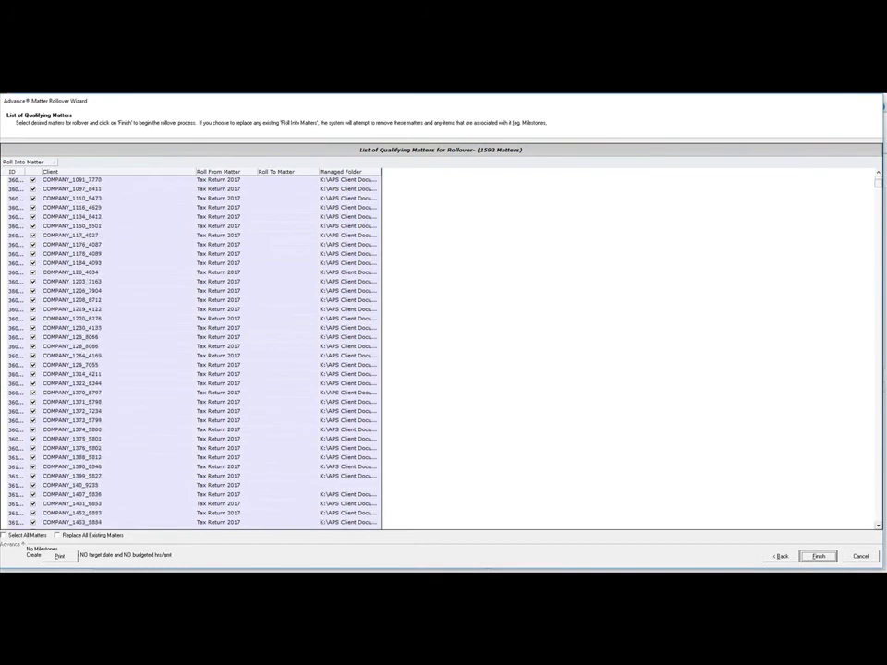
drag(878, 181, 877, 175)
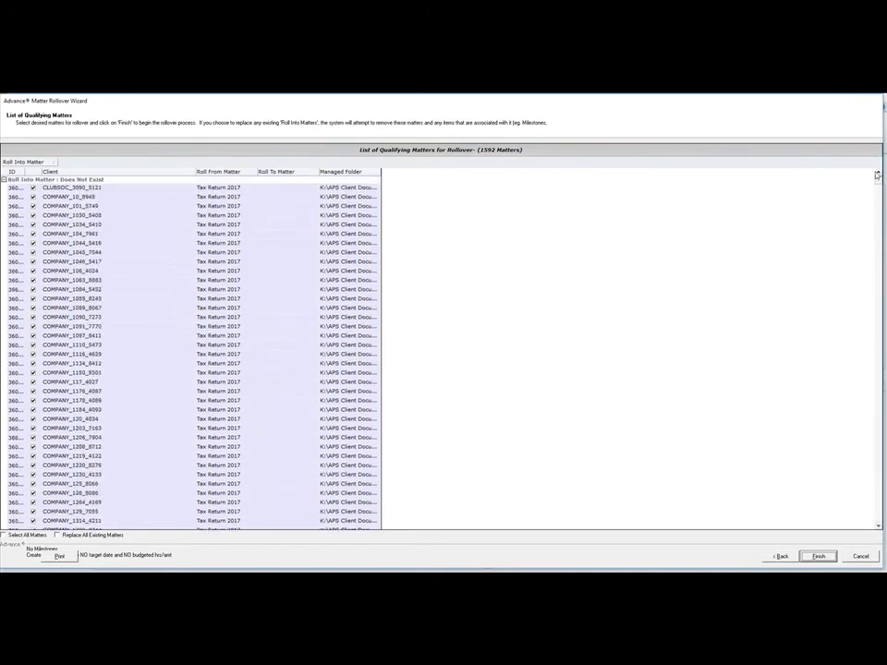
Step: Add a Matter Partner filter for Partner 102 and Partner 15, then continue the wizard
click(782, 556)
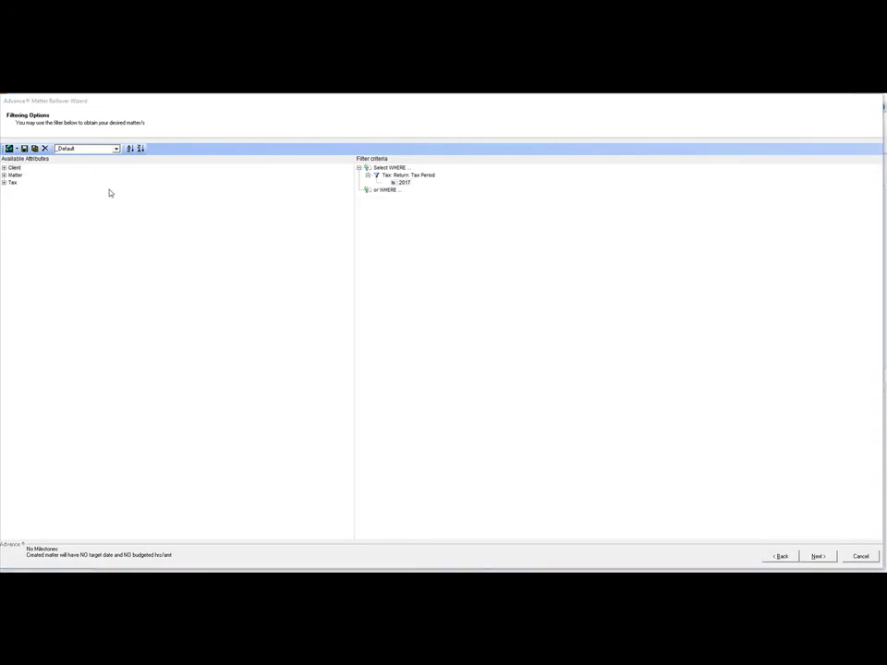
click(3, 168)
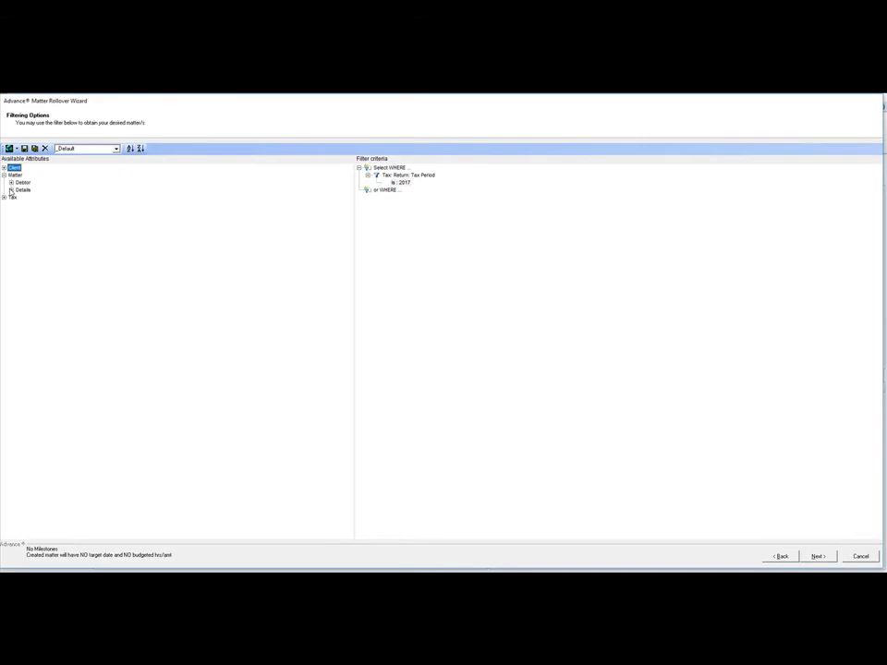
click(11, 189)
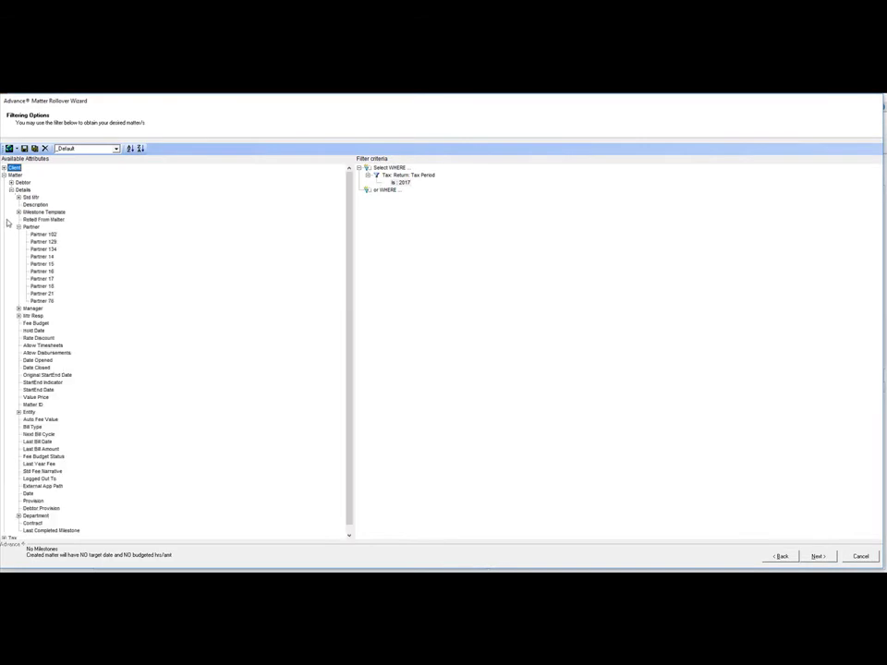
click(35, 227)
double_click(41, 236)
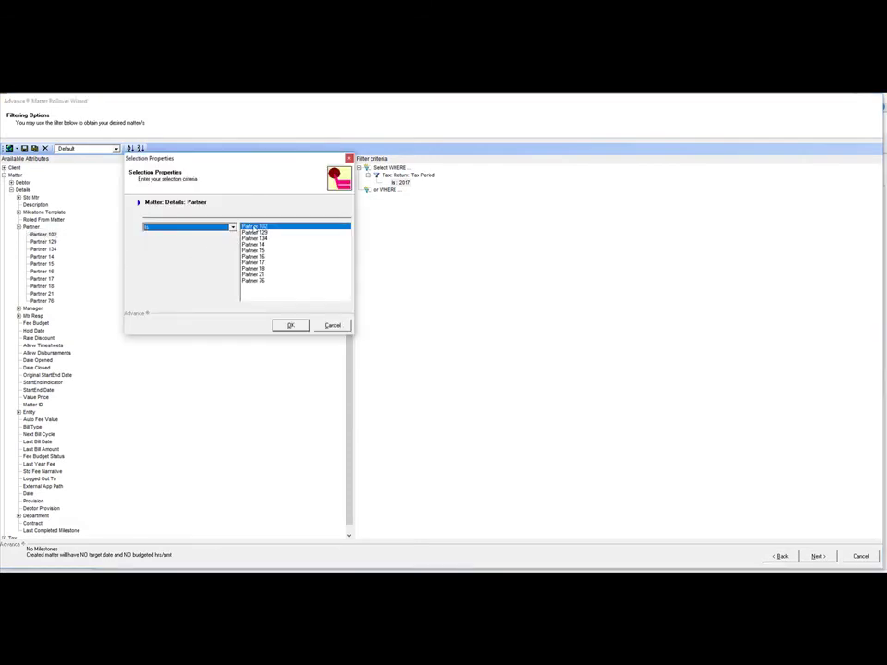
click(288, 325)
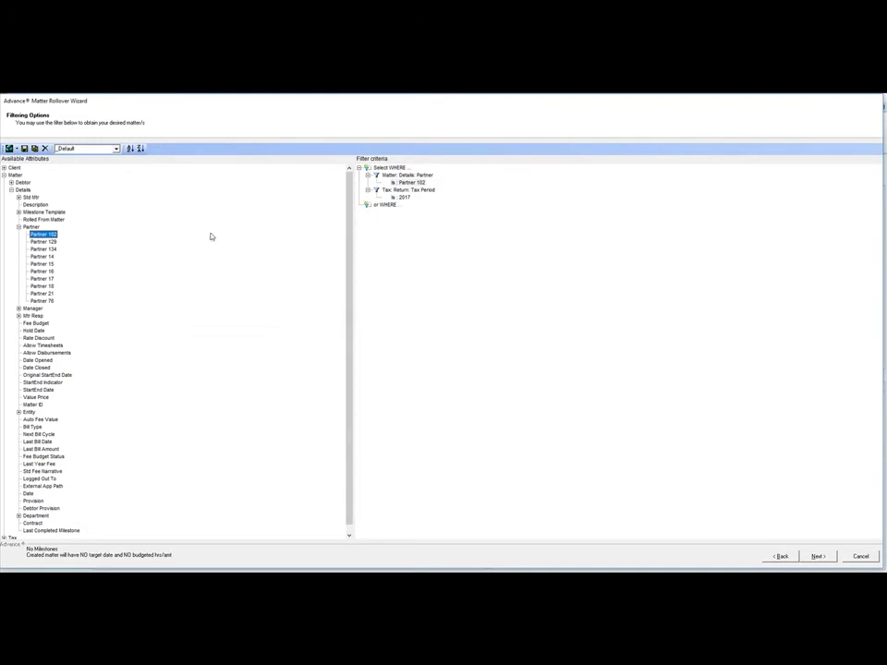
double_click(44, 264)
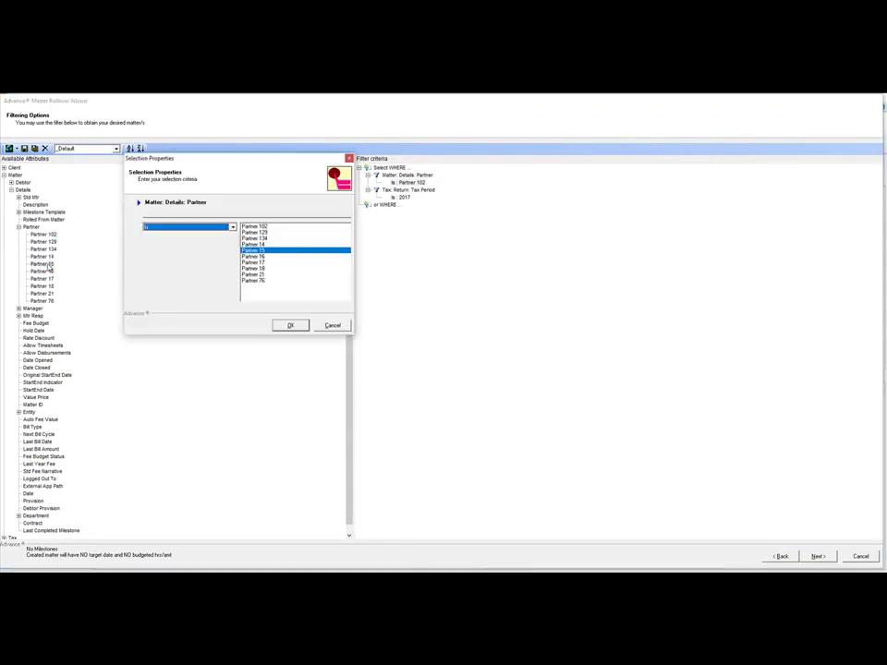
click(290, 325)
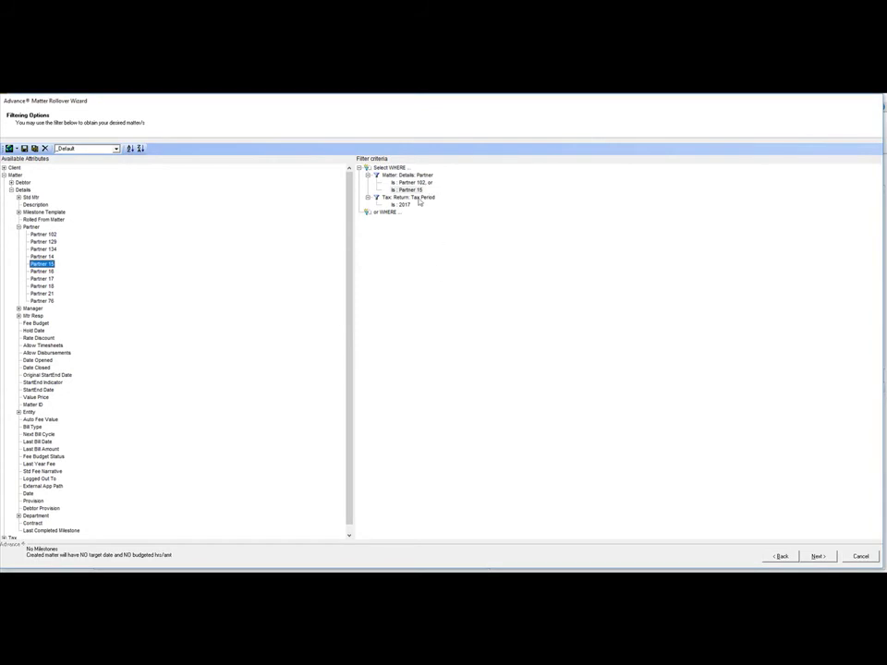
click(817, 559)
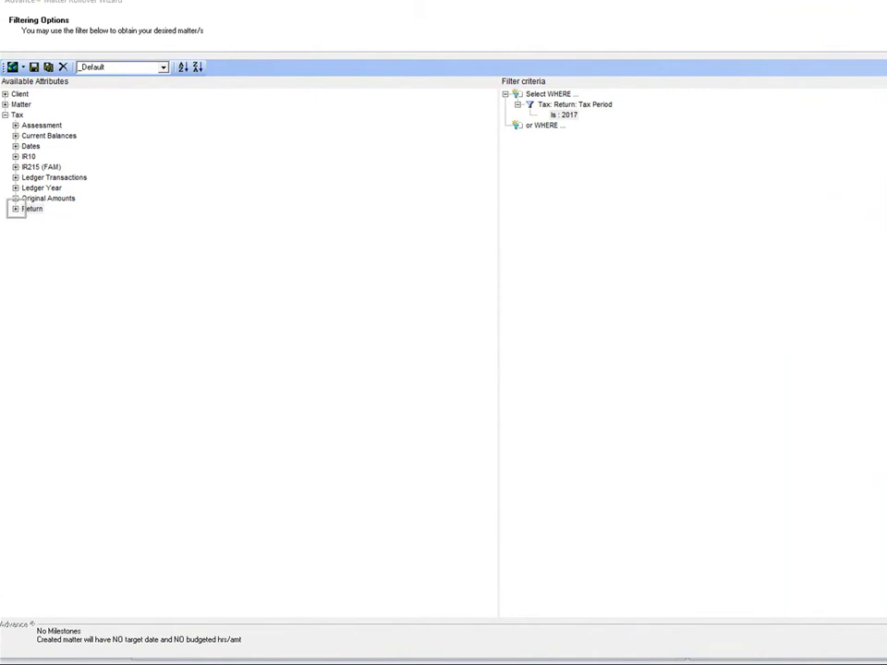
Step: Filter tax status on Efile Lodged, CSeries Lodged and No Lodge Required
click(15, 208)
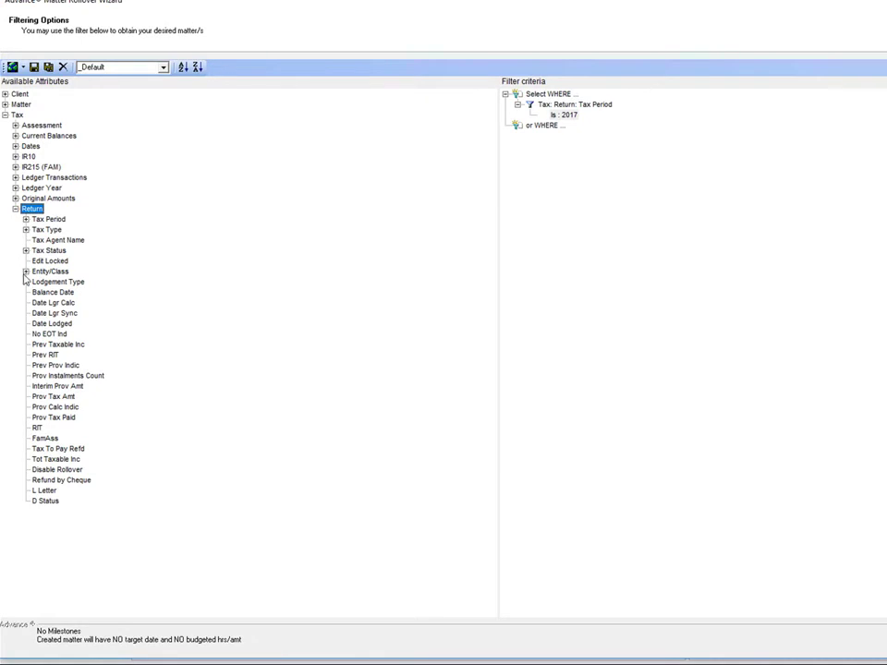
click(26, 251)
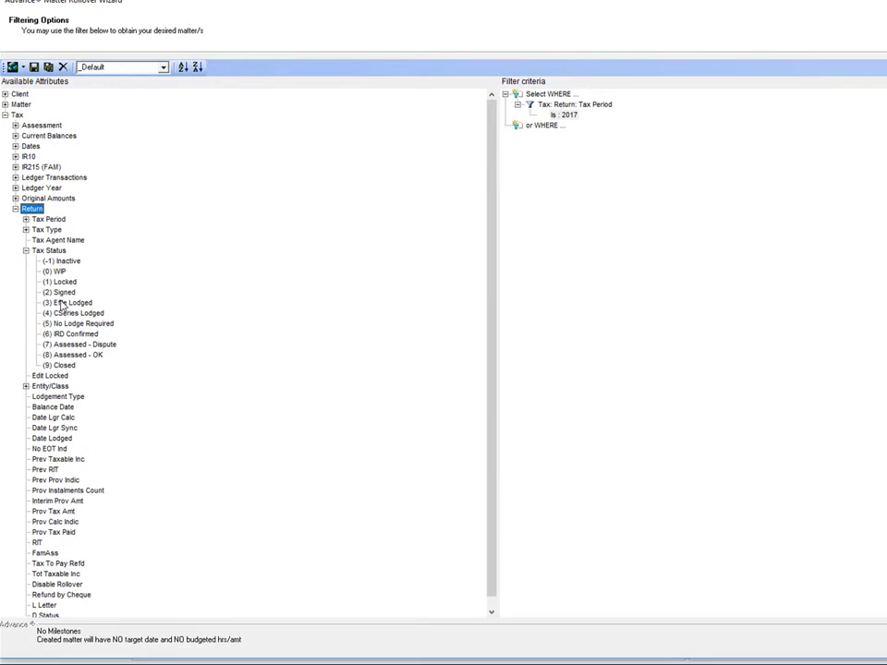
double_click(61, 305)
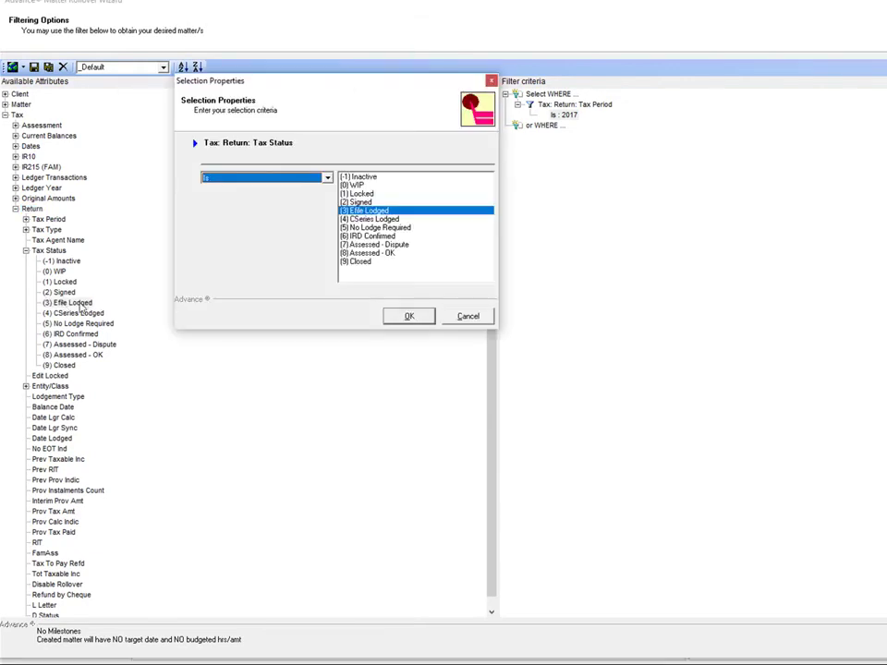
click(404, 316)
double_click(85, 314)
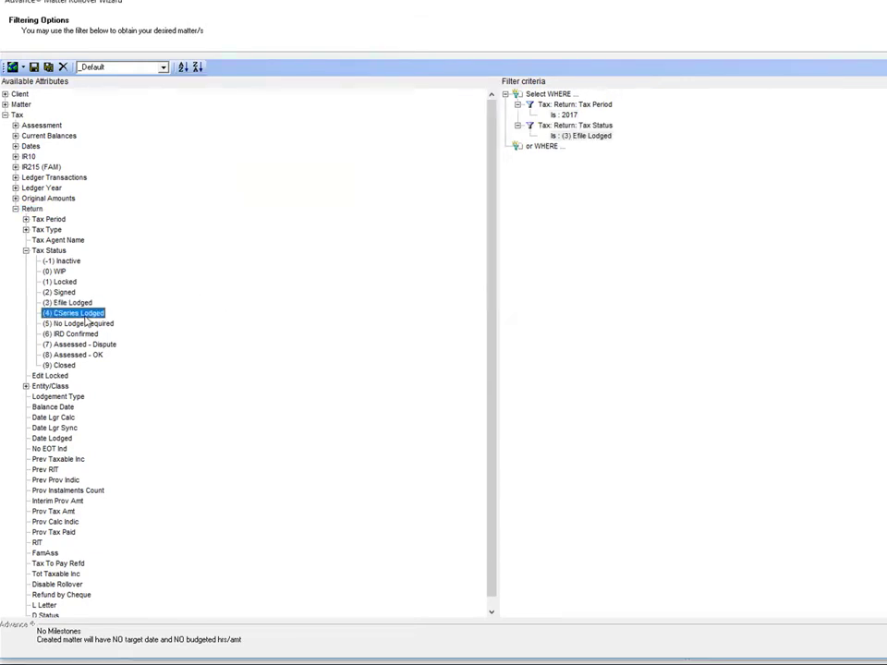
click(389, 318)
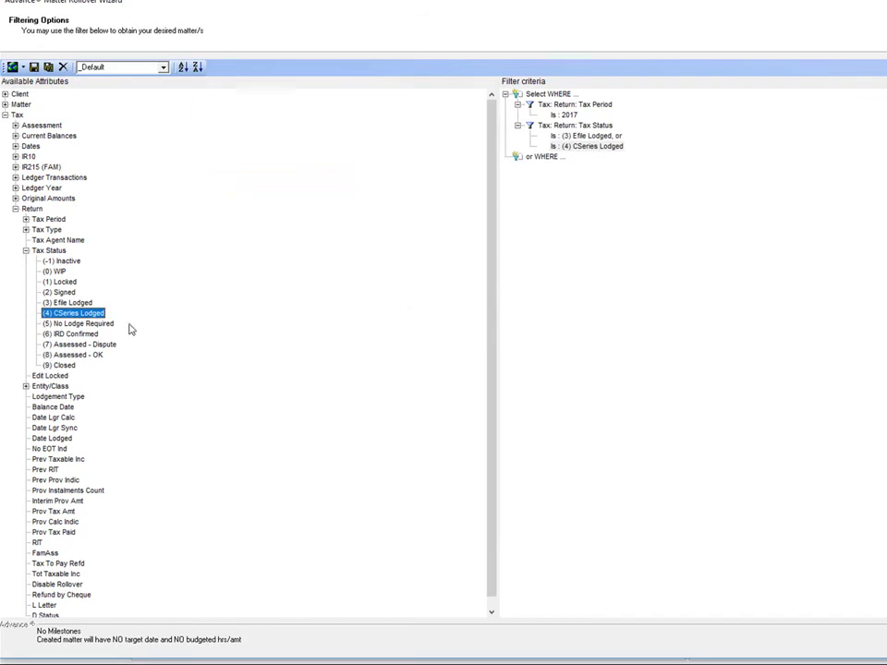
double_click(101, 325)
click(397, 317)
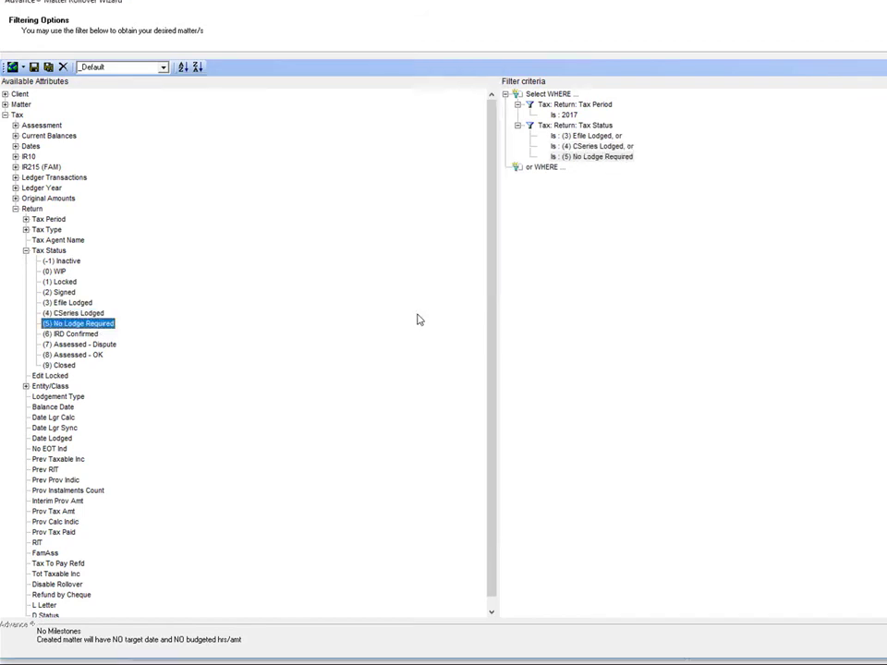
Step: Add IRD Confirmed, Assessed - Dispute and Assessed - OK statuses, then continue
double_click(59, 333)
click(407, 317)
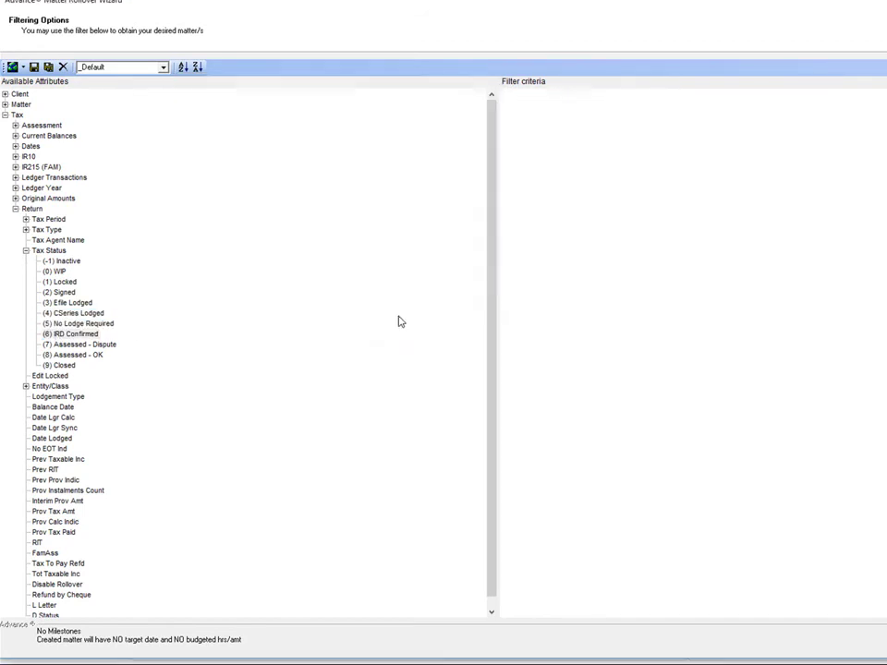
double_click(109, 345)
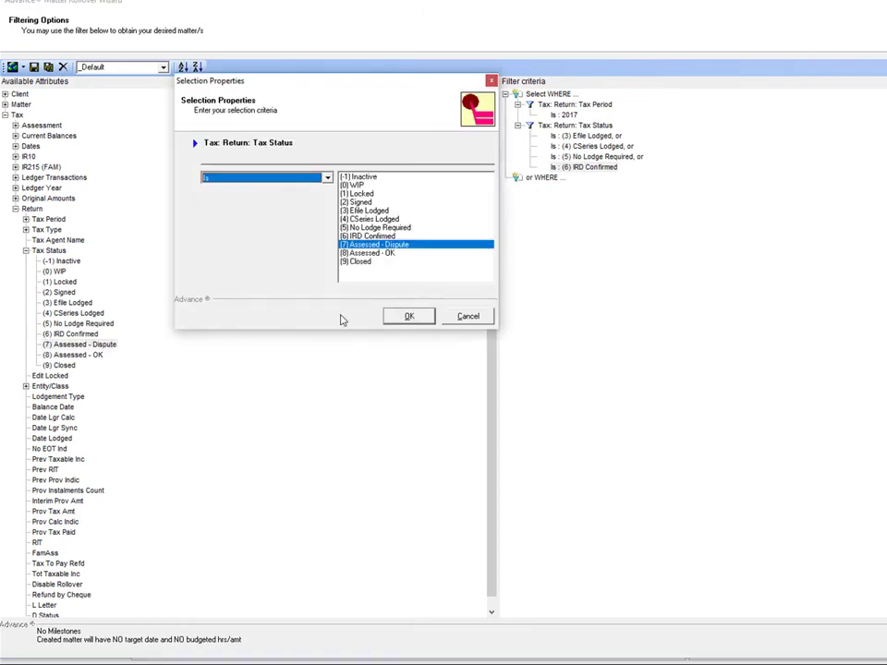
click(408, 319)
double_click(96, 355)
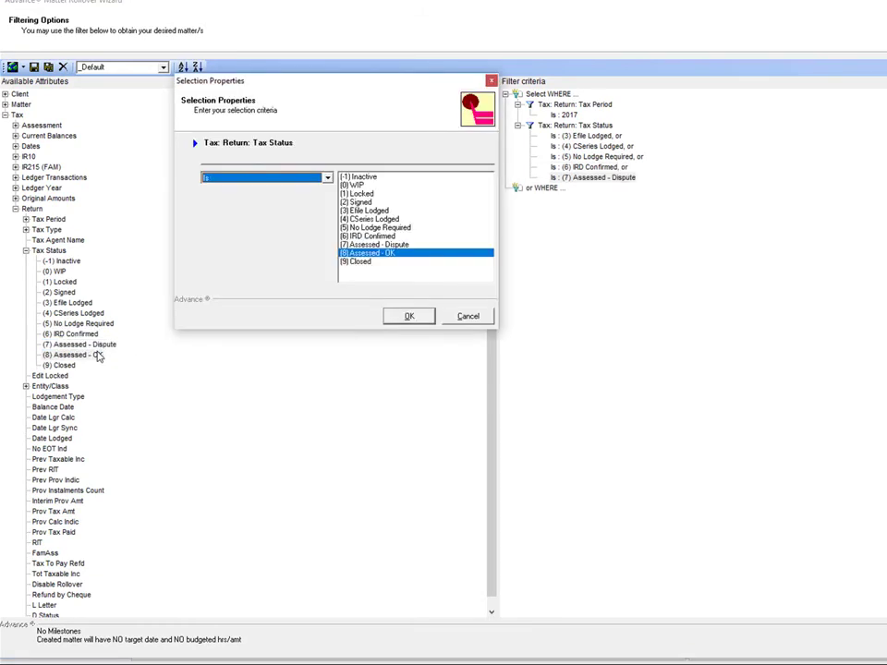
click(407, 317)
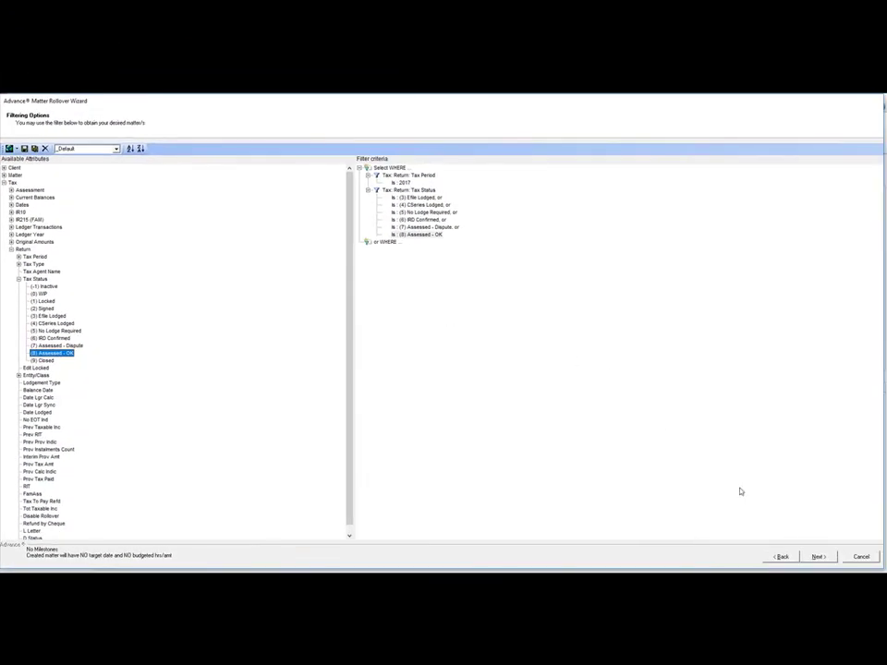
click(818, 555)
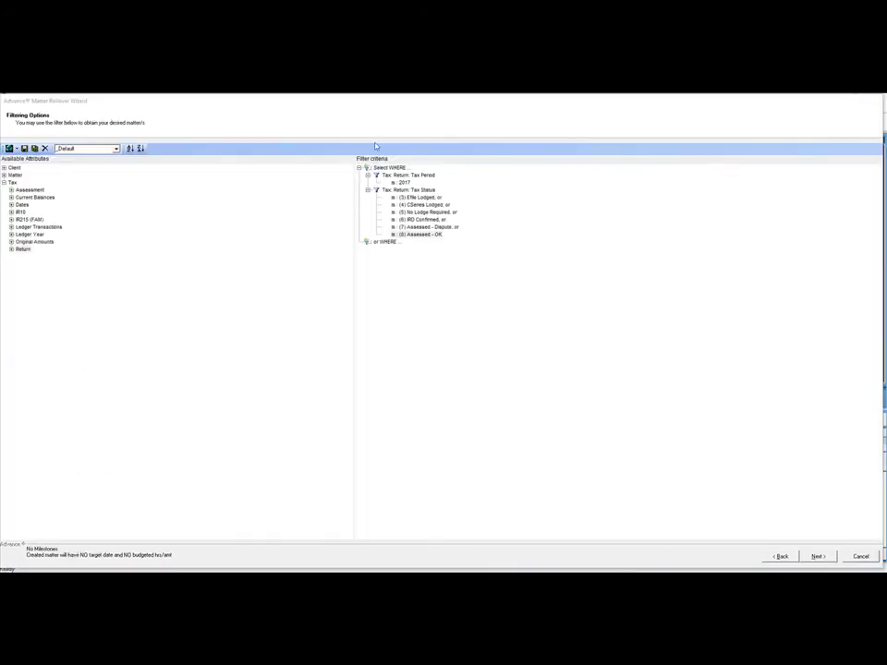
Step: Add a Balance Date 'In Month' October filter and advance to the qualifying matters list
click(12, 250)
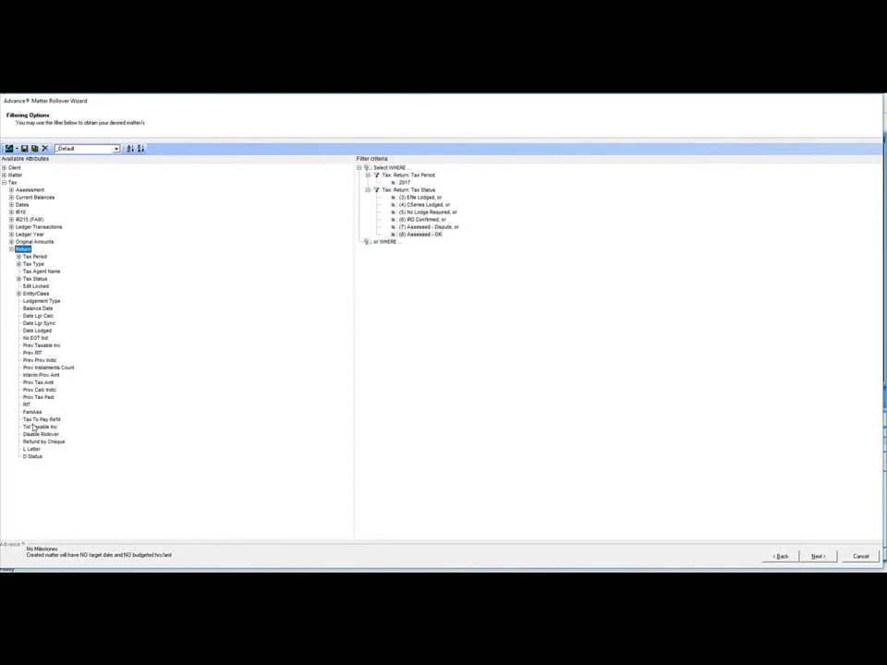
click(37, 309)
double_click(37, 310)
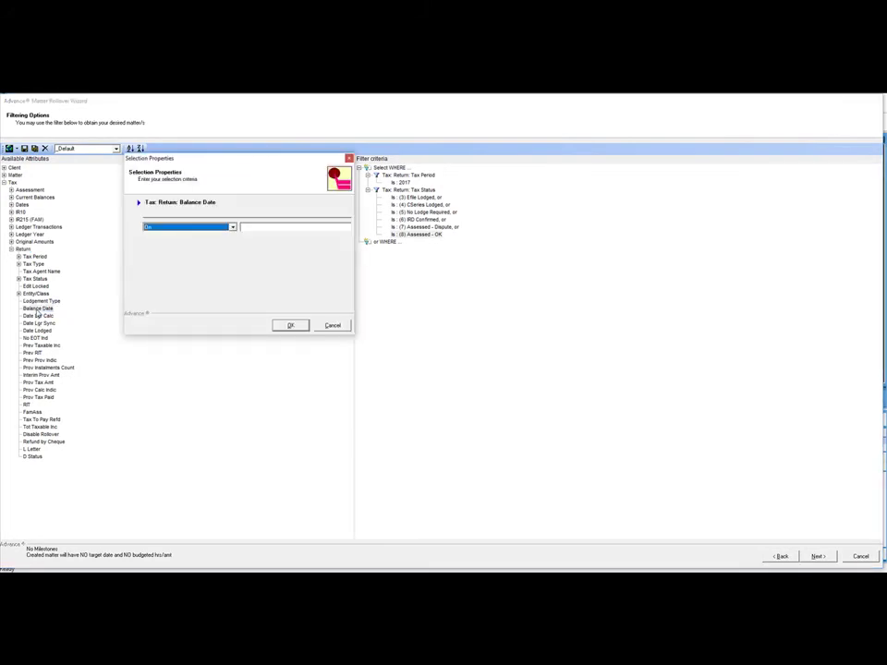
click(232, 227)
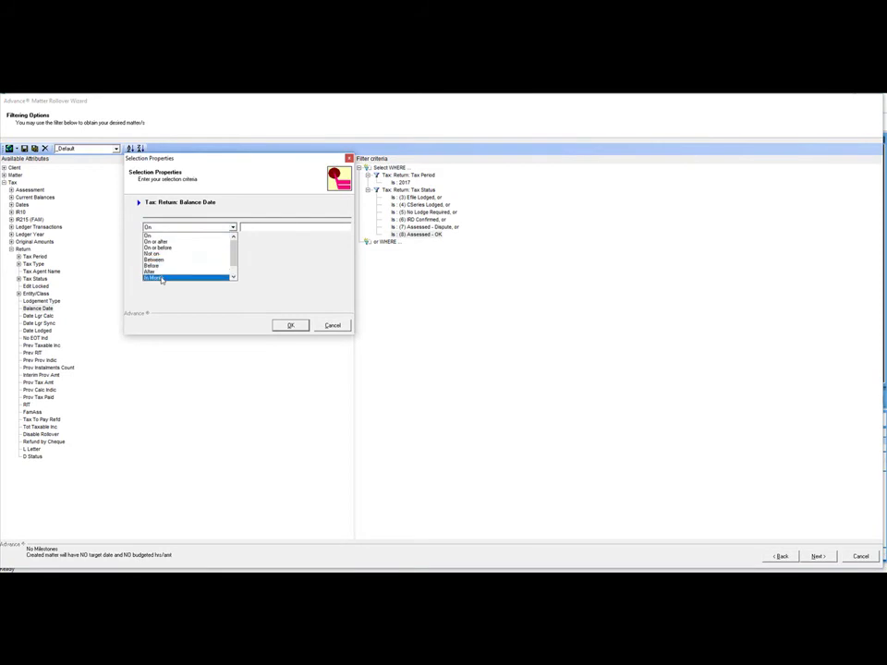
click(154, 277)
click(255, 250)
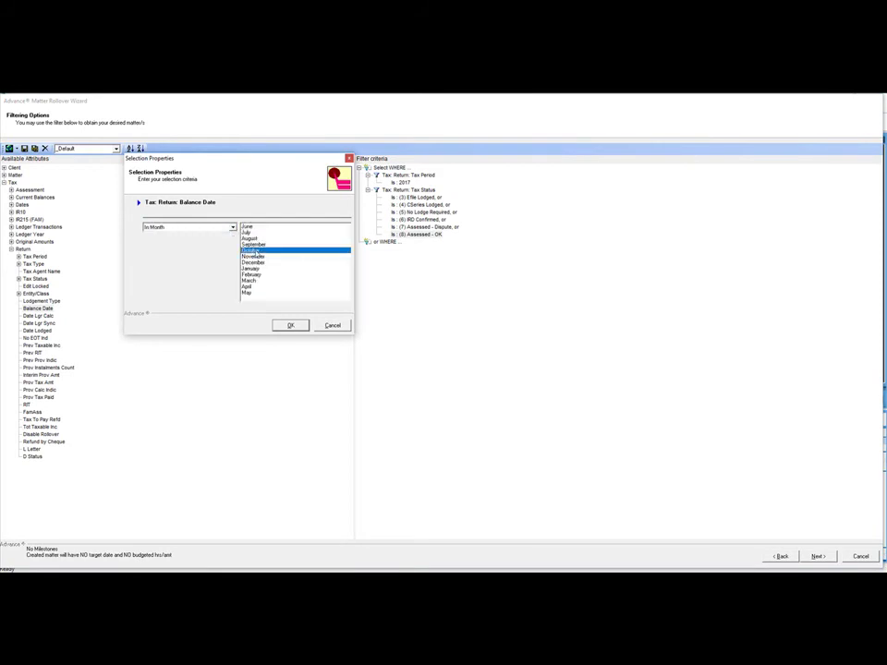
click(289, 327)
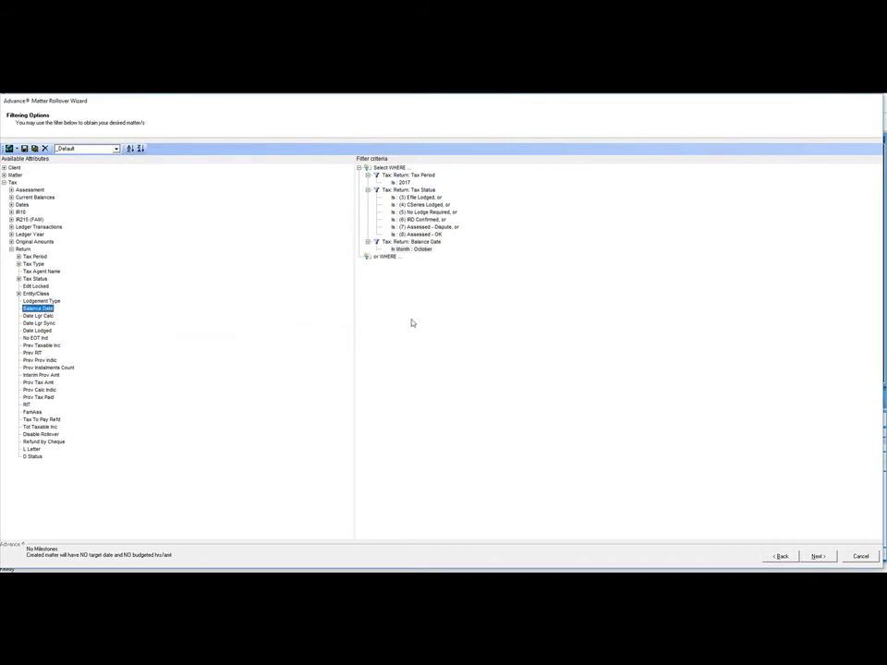
key(Return)
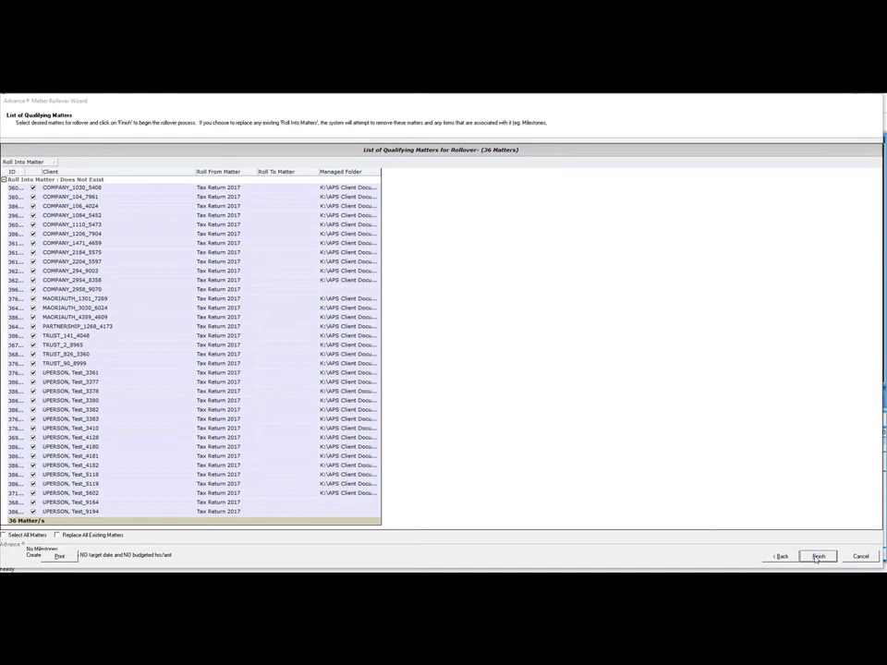
Step: Finish the wizard to roll the 36 Tax Return 2017 matters over to 2018
click(817, 558)
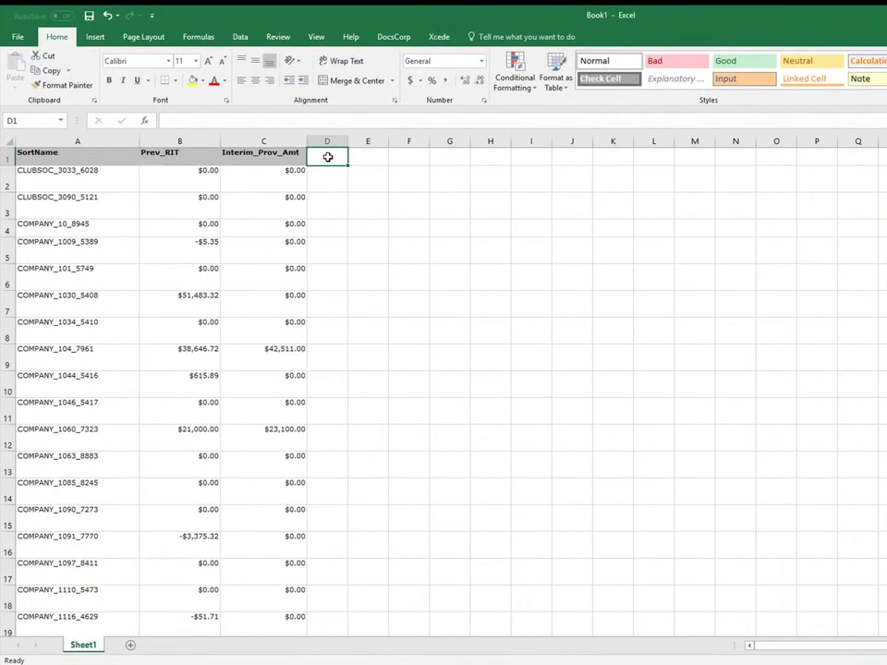
Step: Add the 'Our Calculated RIT' column heading and give D2 currency format
text(Our Cal)
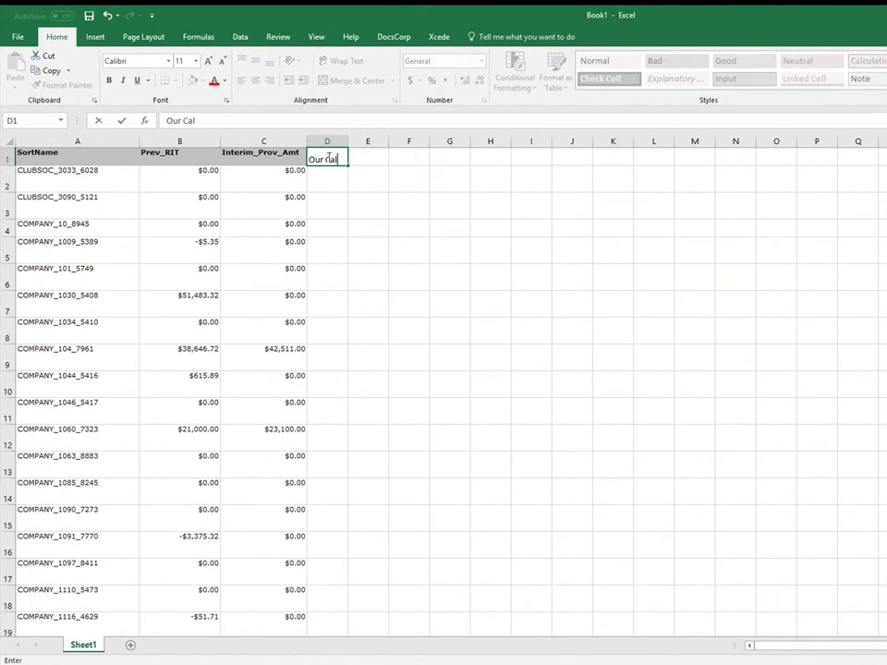
text(culated )
text(RIT)
key(Return)
right_click(338, 183)
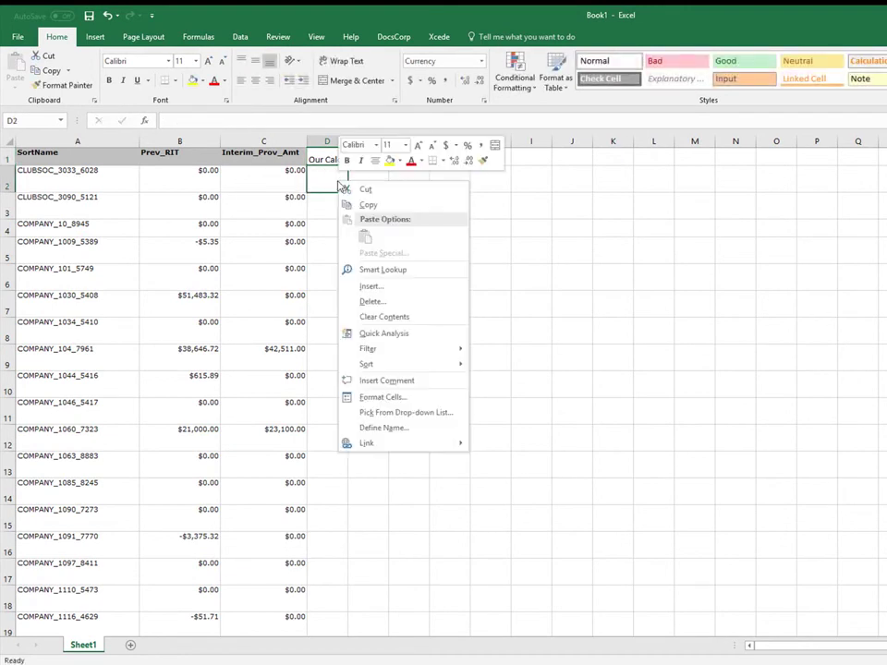
click(363, 397)
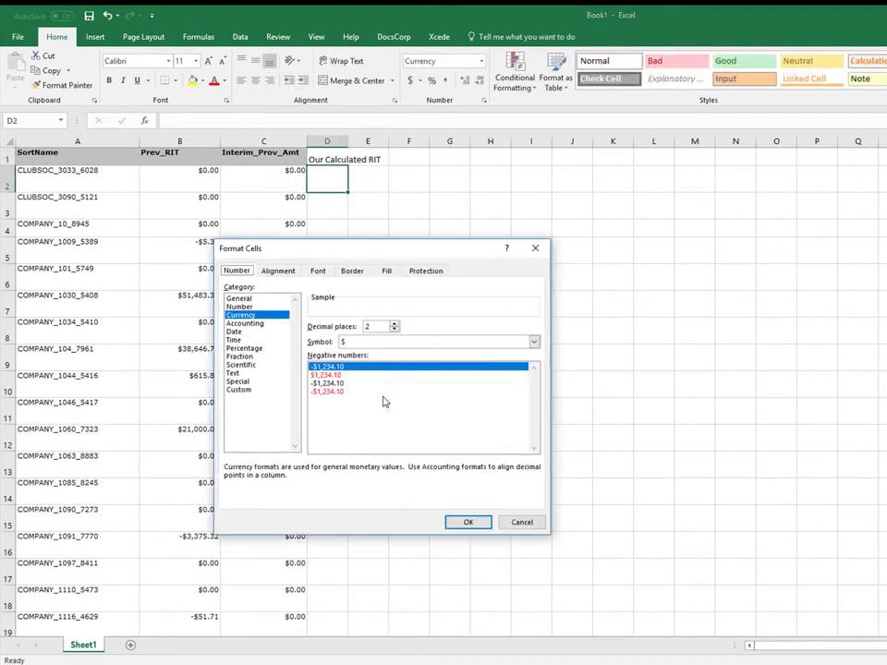
click(462, 524)
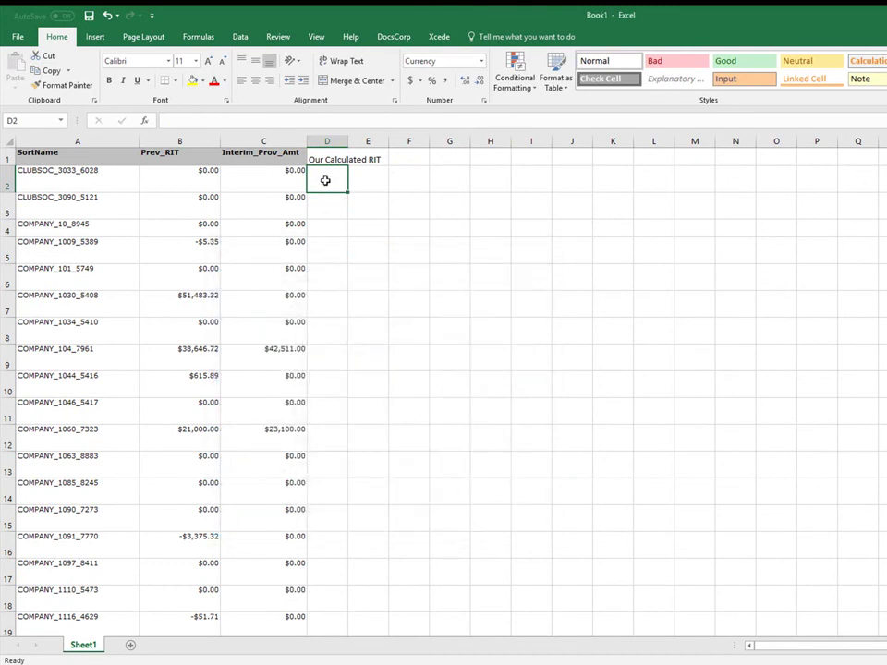
Step: Enter =IF(B2>=2500.00,B2*110%,0) in D2
text(=IF)
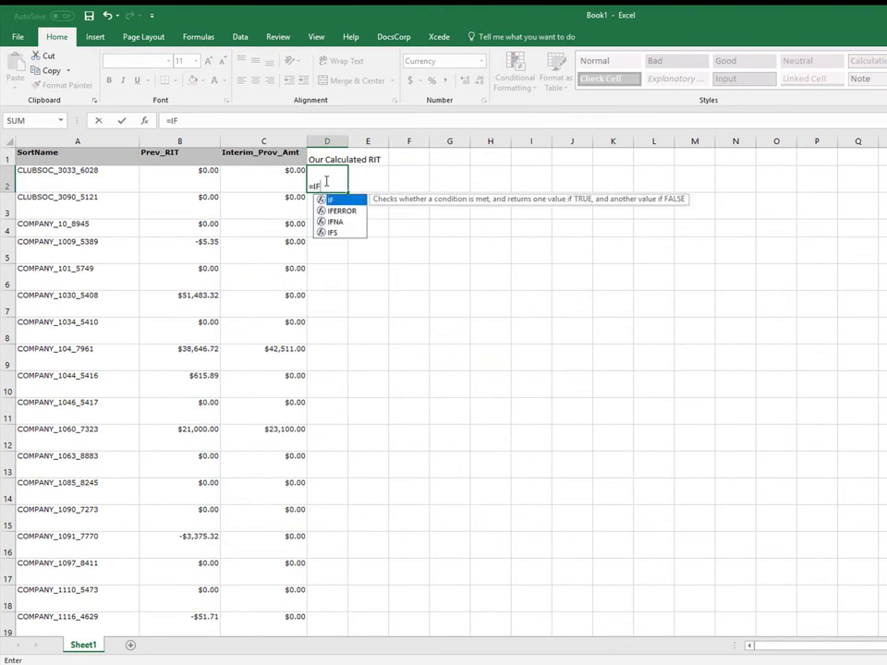
text(()
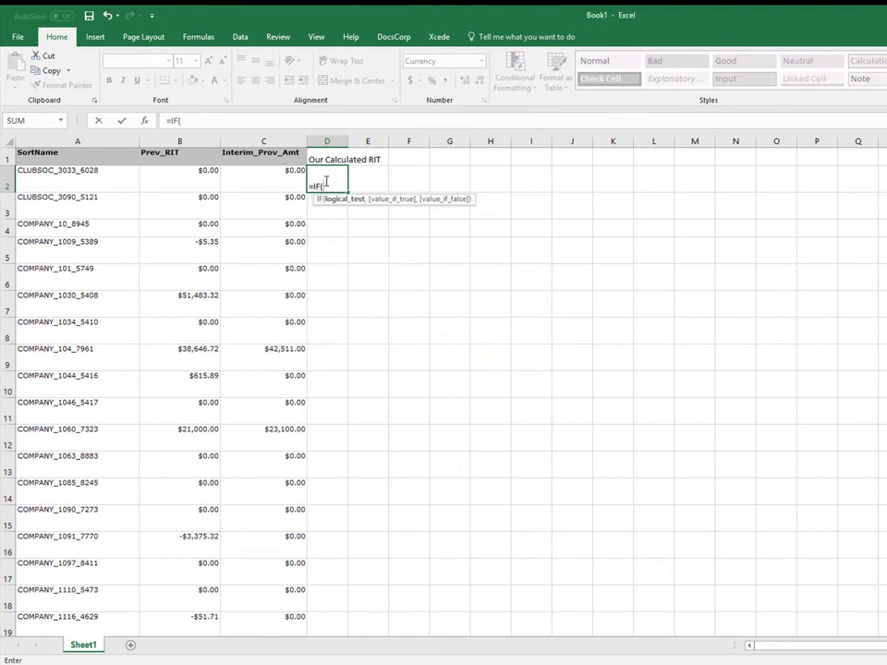
text(B2)
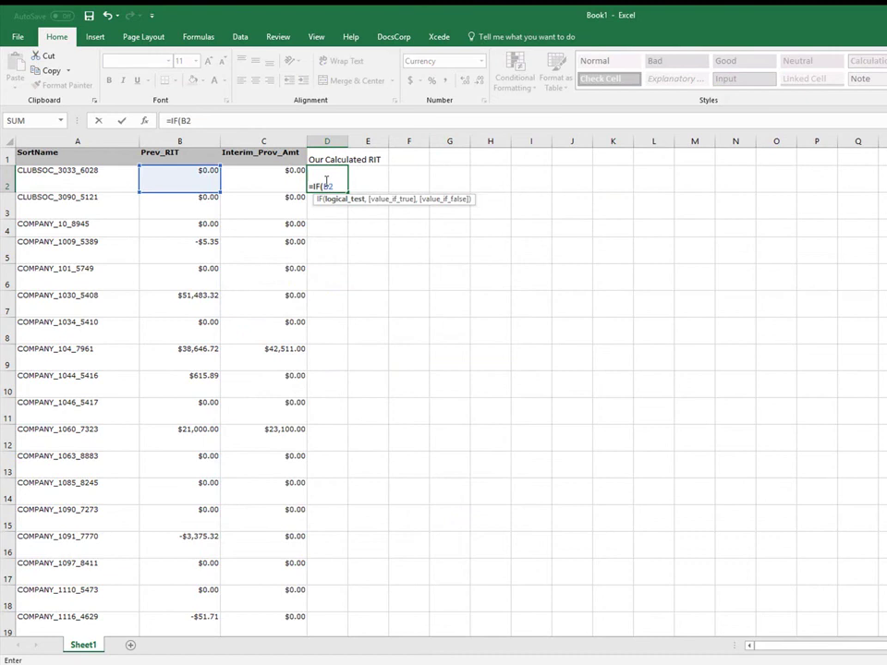
text(>=)
text(2500)
text(.00)
text(,B)
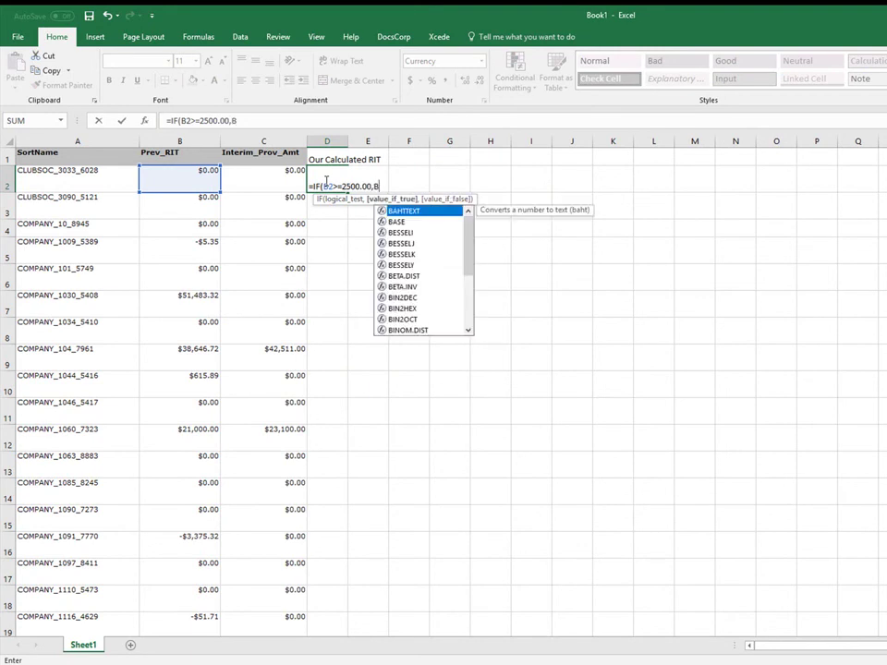
text(2)
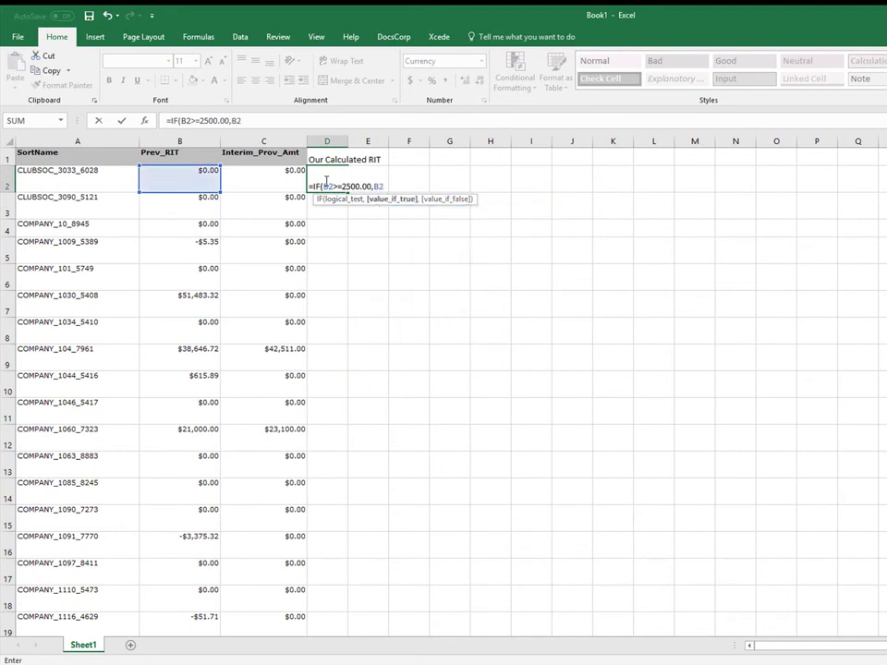
text(*110)
text(%)
text(,0)
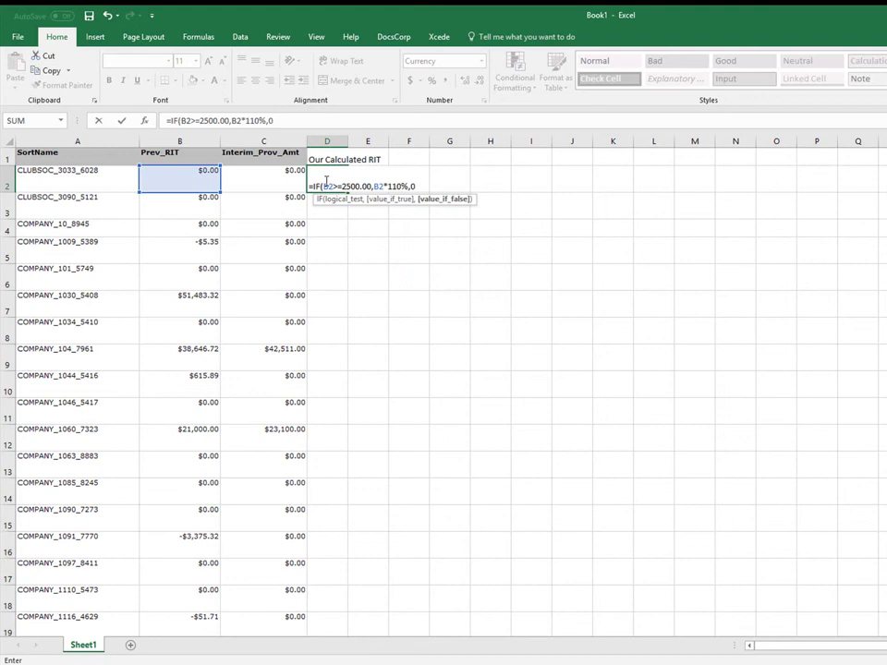
text())
key(Return)
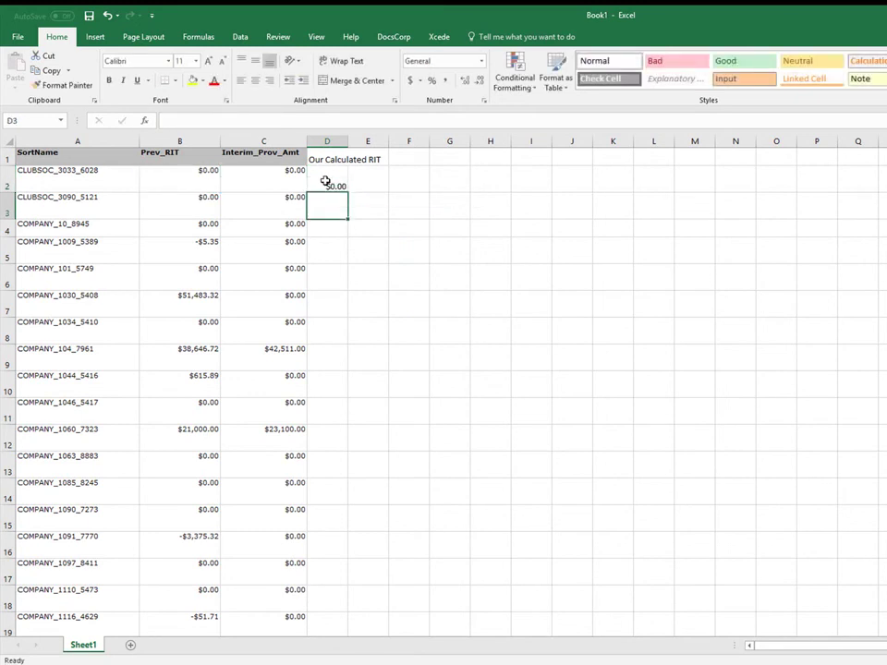
click(332, 183)
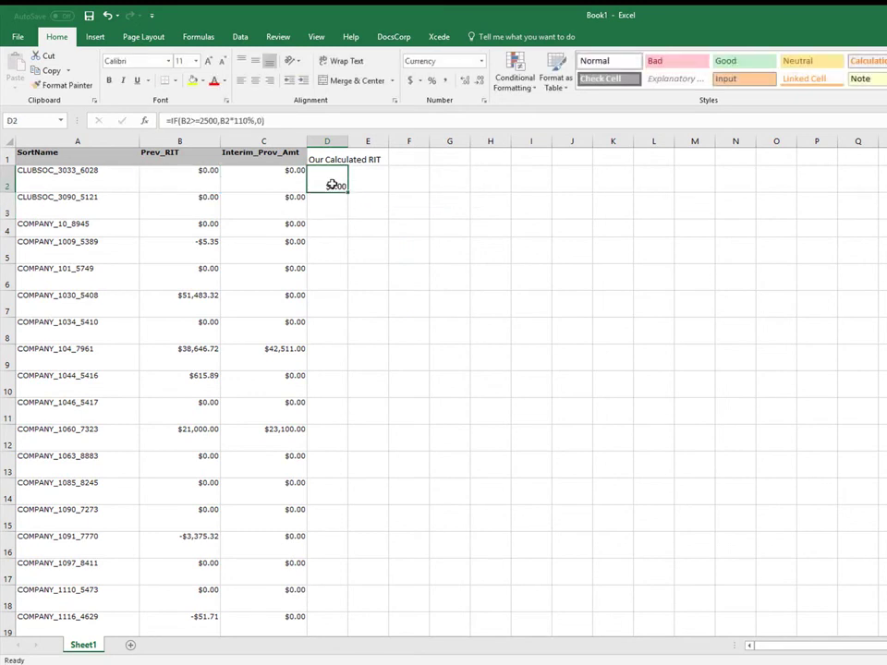
Step: Fill the D2 RIT formula down to the last client and widen column D
drag(349, 191, 358, 656)
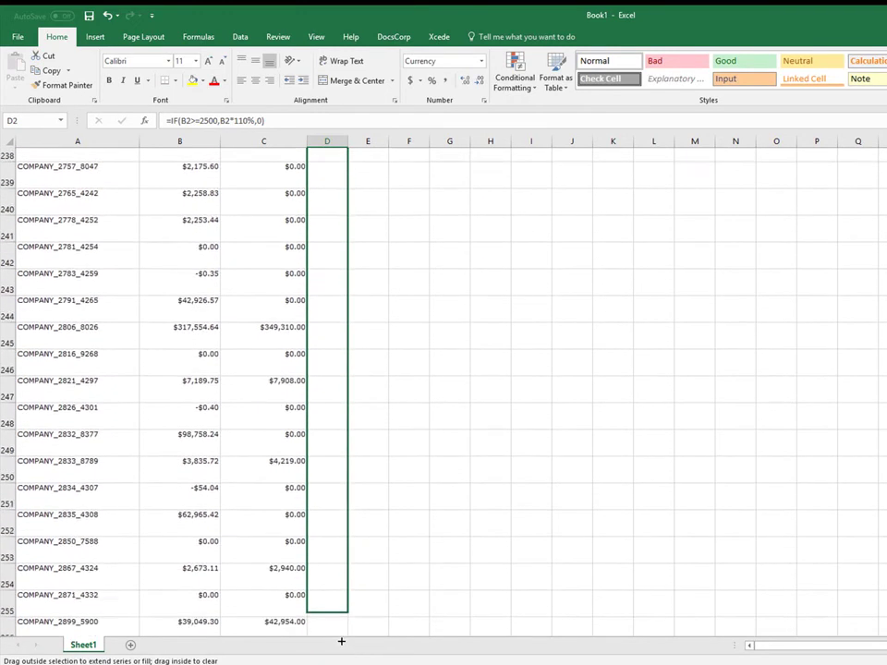
mouse_move(358, 656)
mouse_down()
mouse_move(342, 462)
mouse_move(347, 610)
mouse_up()
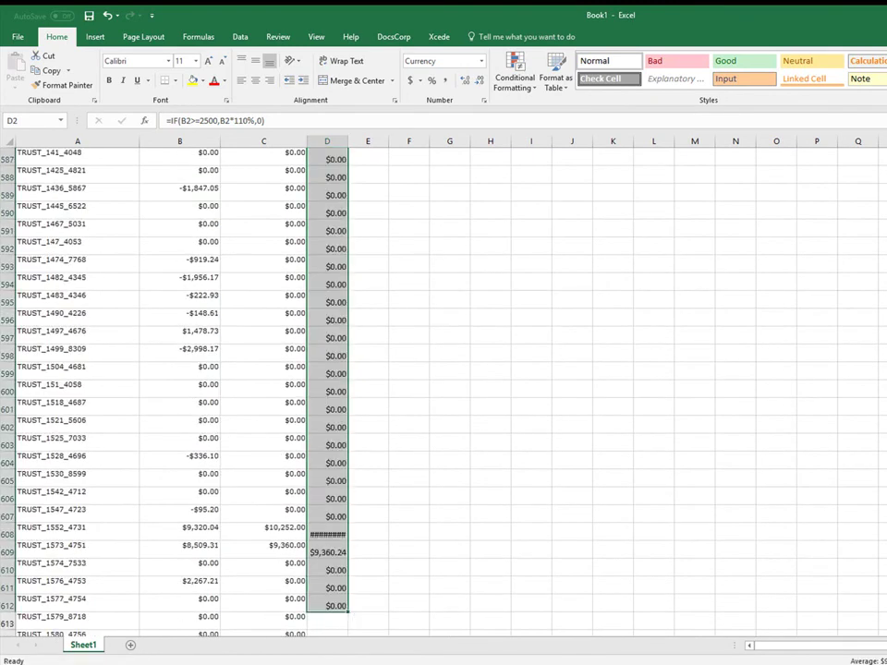
scroll(444, 388, up, 20)
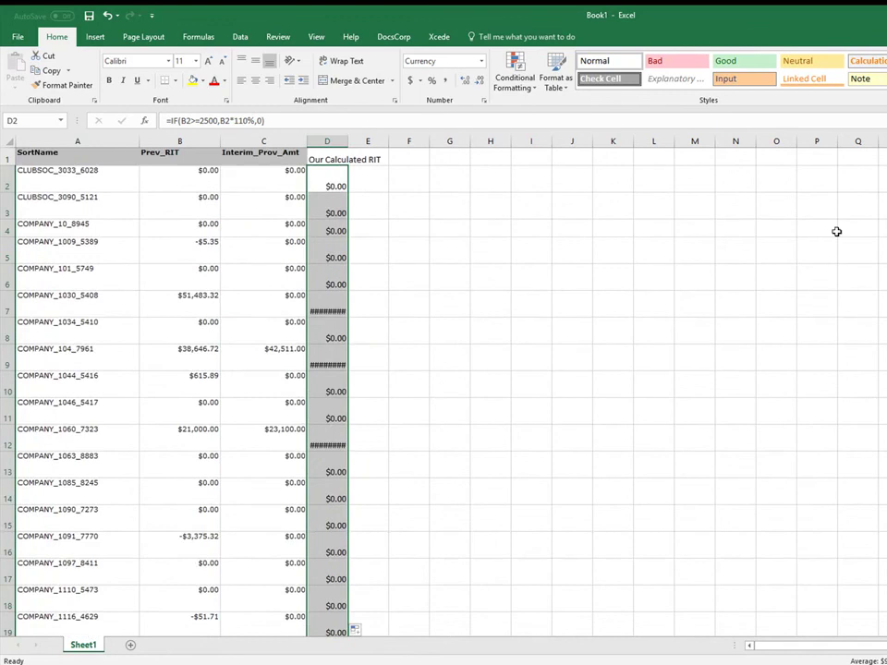
click(360, 183)
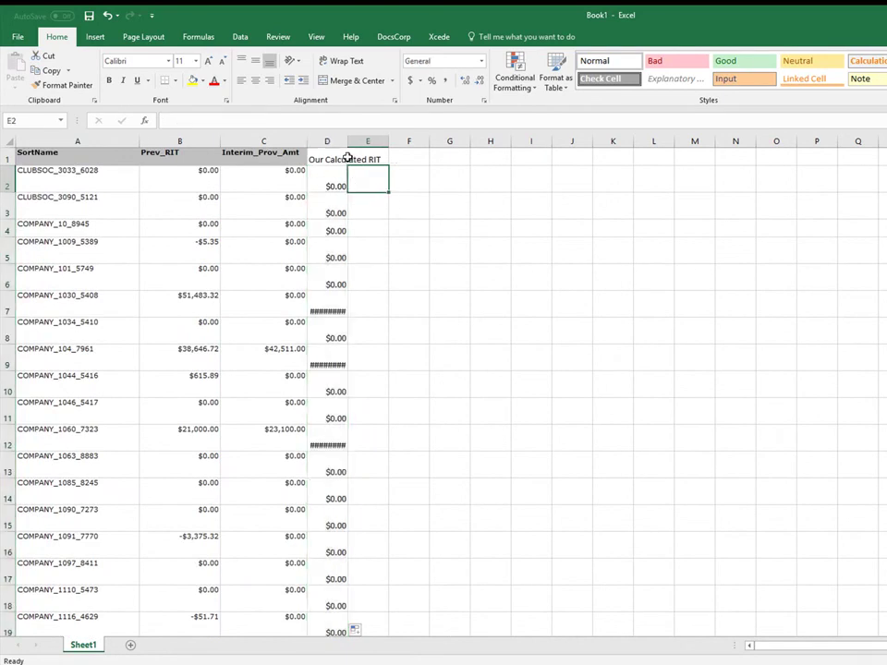
drag(347, 140, 382, 140)
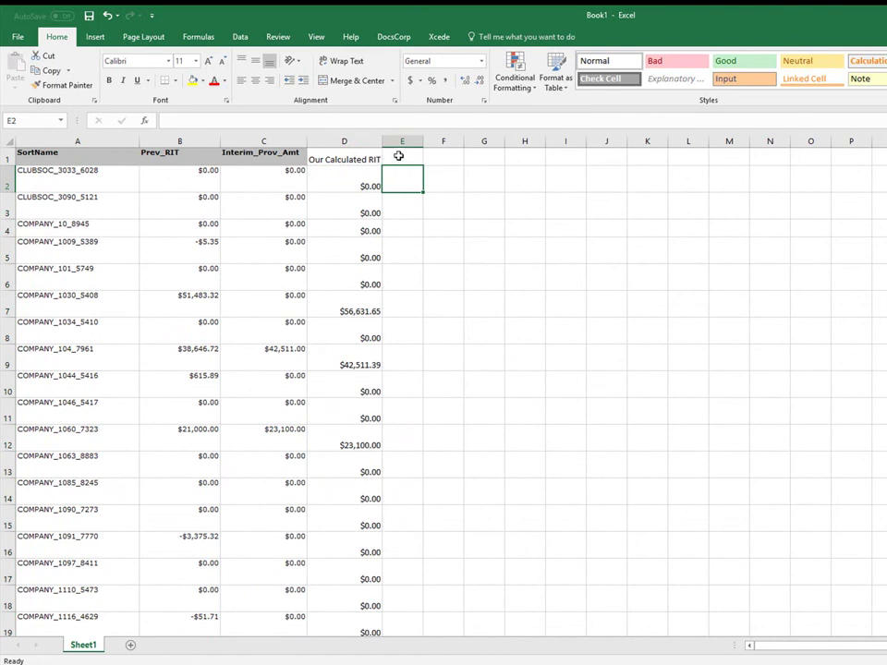
click(398, 156)
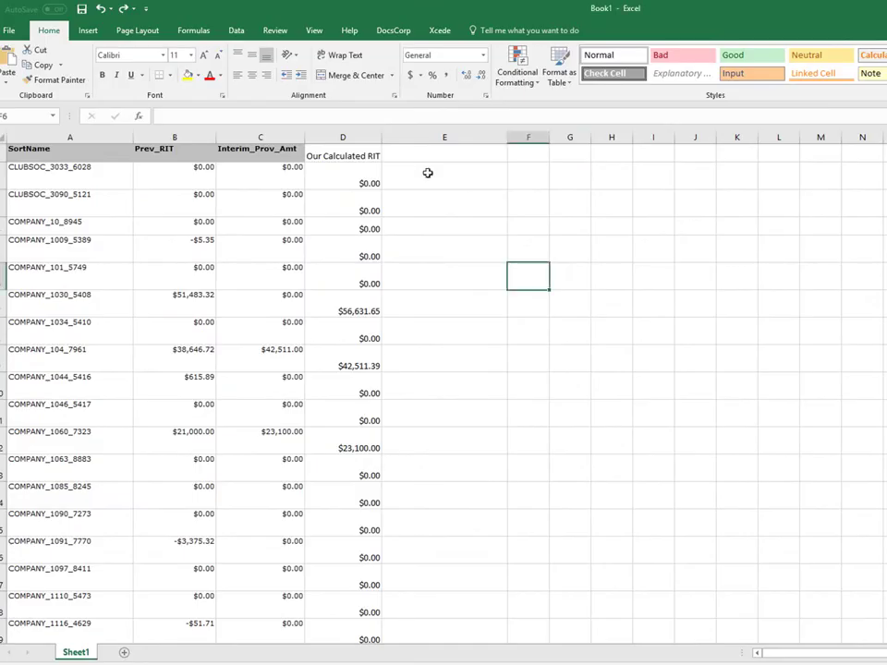
Step: Enter =IF(ABS(C2-D2)>1,"Diff","Same") in E2 to compare interim and calculated RIT
click(428, 173)
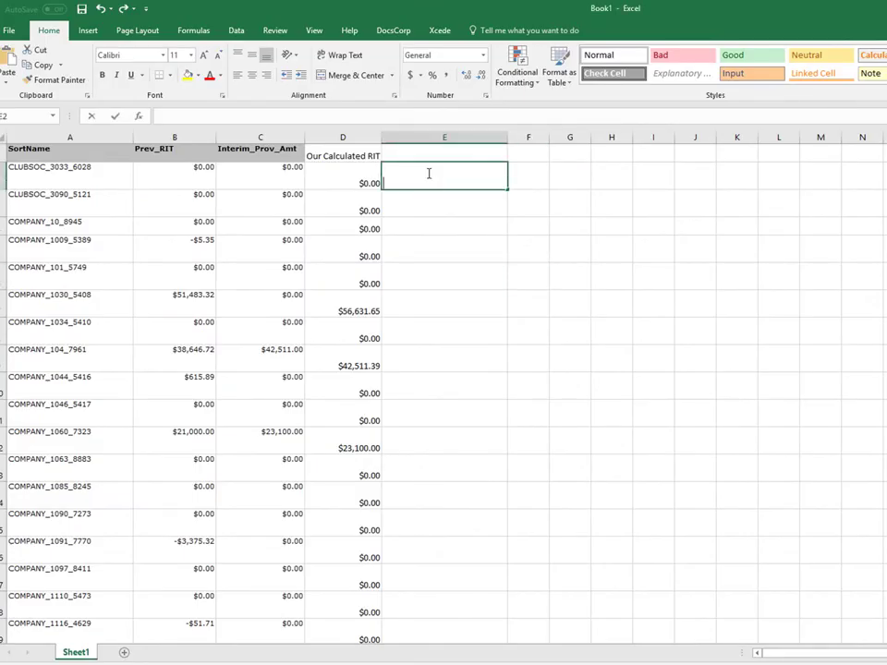
text(=if()
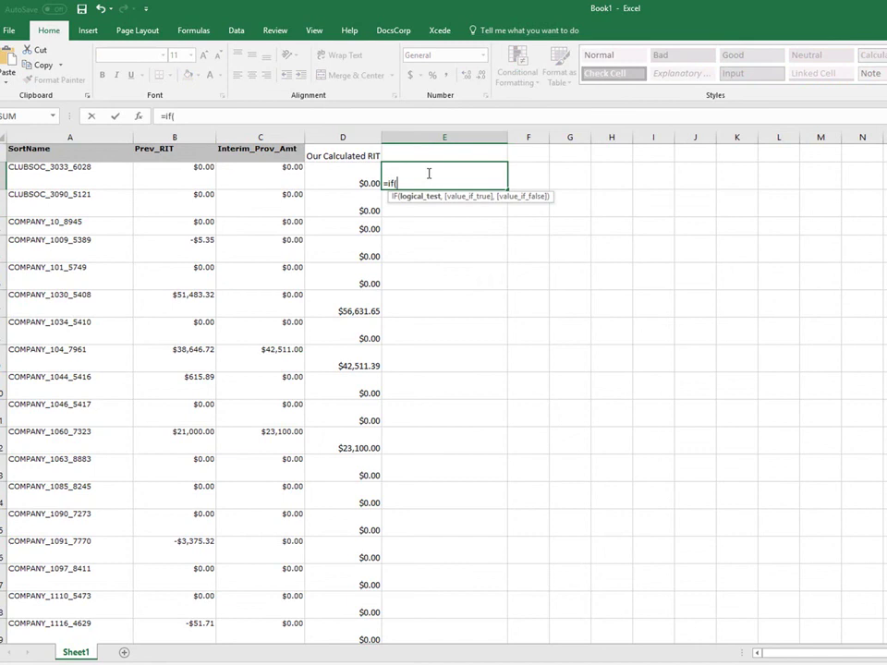
text(ABS()
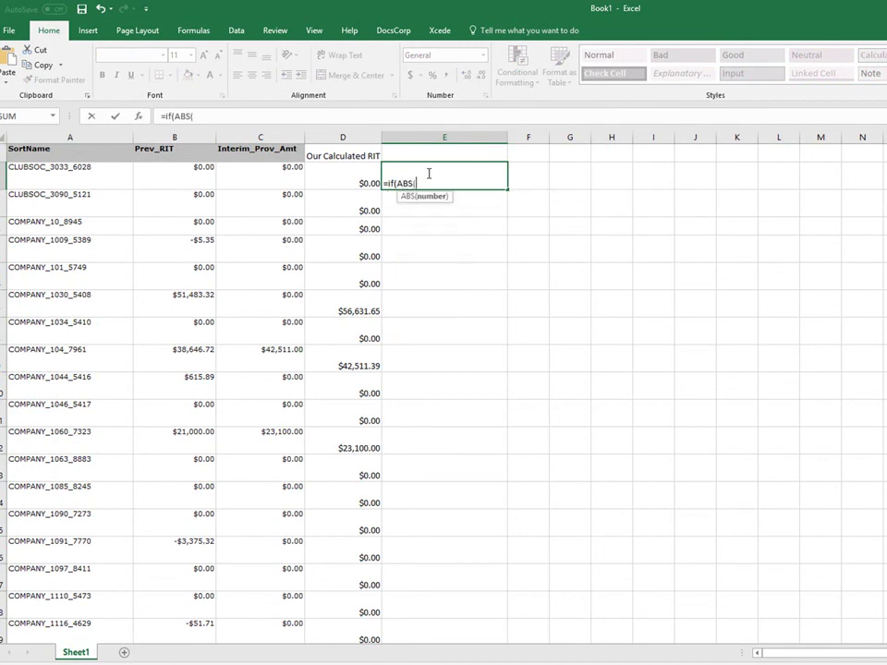
text(C2-)
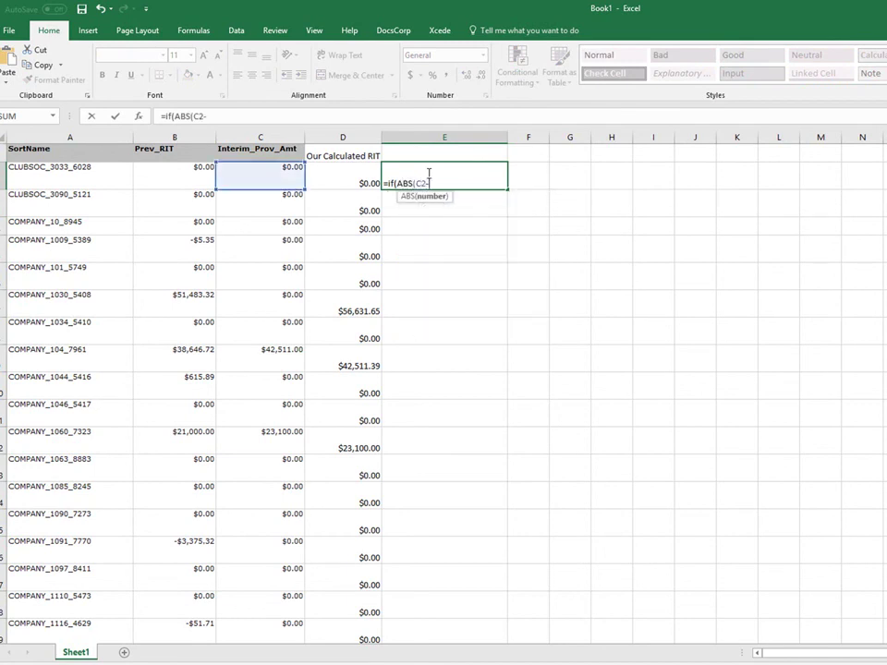
text(D2)
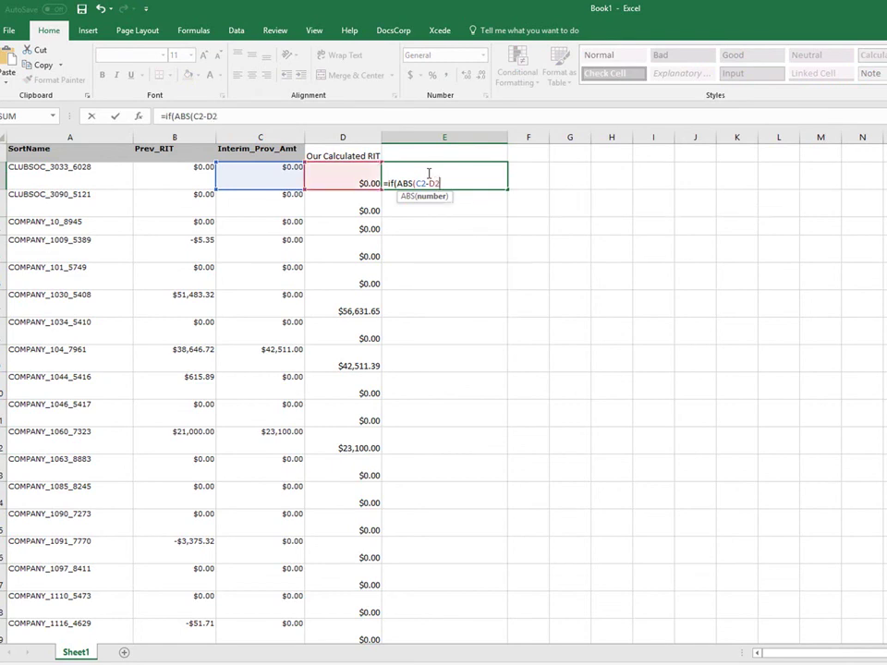
text()>)
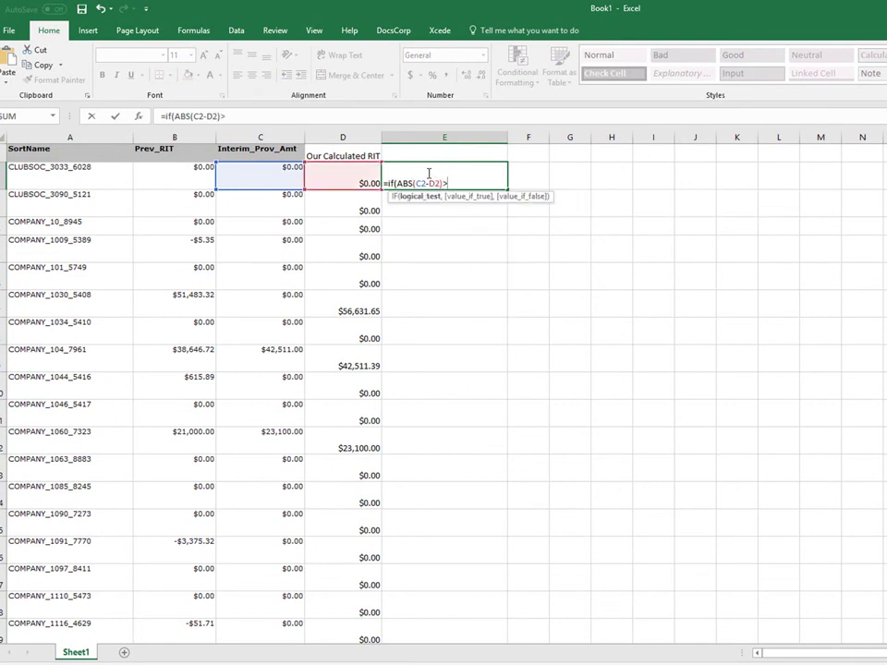
text(1,)
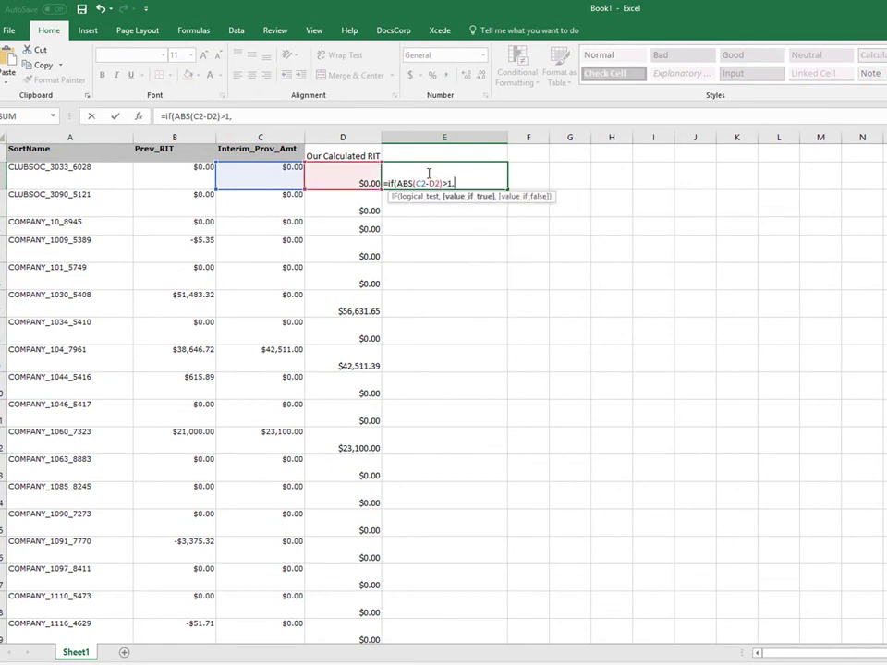
text(")
text(Diff)
text(",)
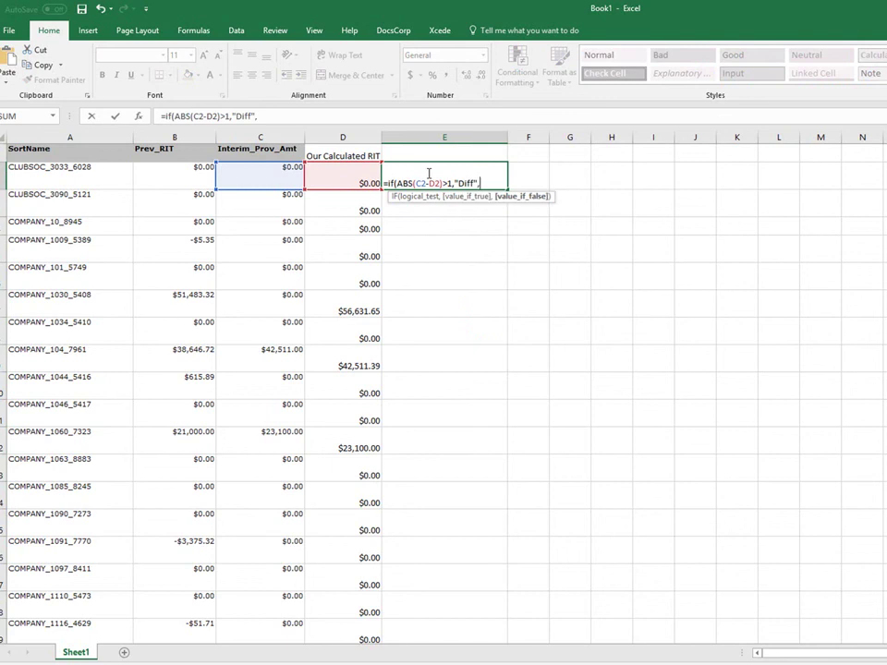
text("SAme)
text(")
text())
key(Return)
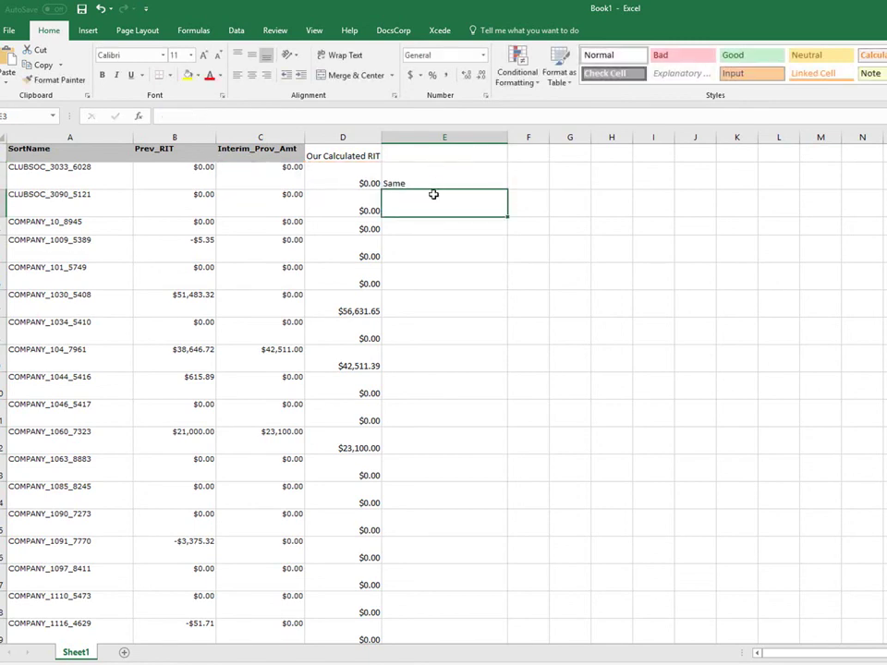
Step: Fill the E2 Same/Diff comparison down column E through the COMPANY_2296_4511 row
click(422, 182)
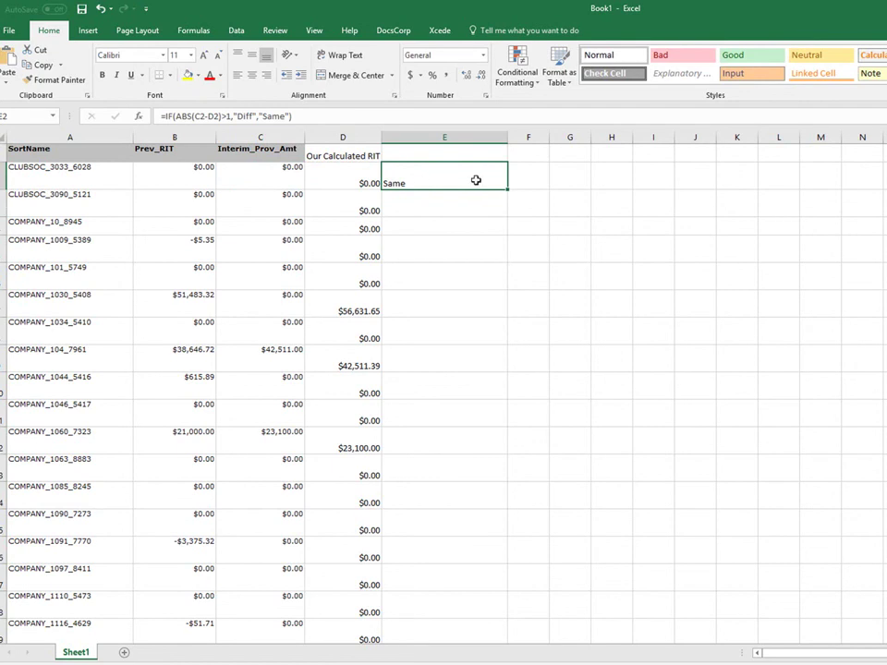
drag(507, 191, 522, 631)
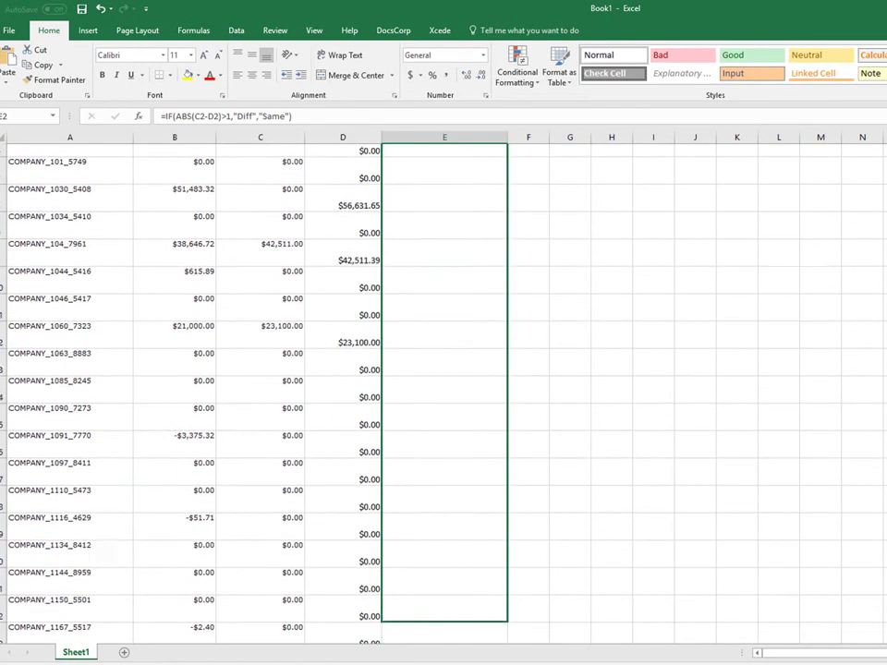
drag(522, 631, 517, 606)
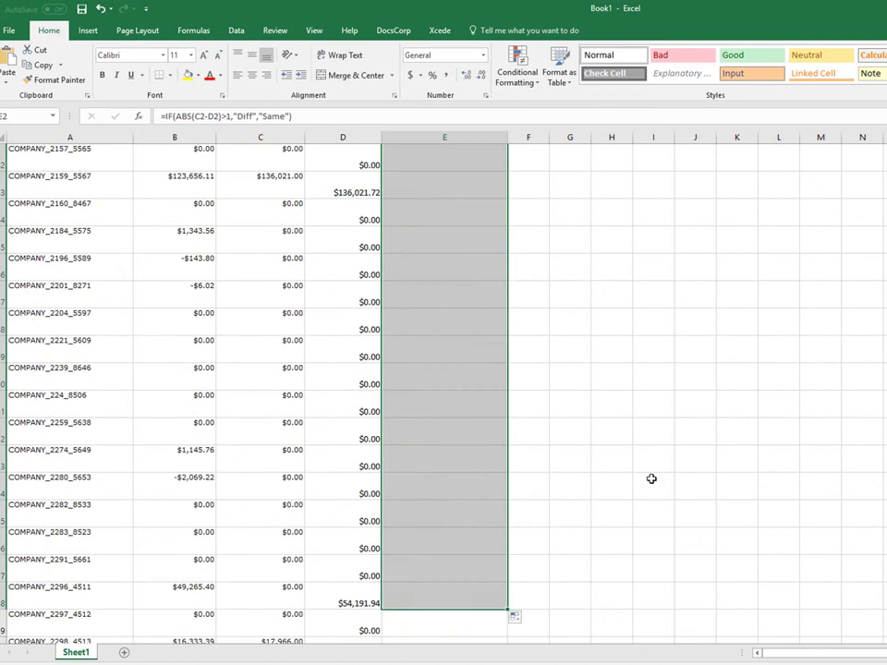
click(730, 436)
scroll(443, 388, down, 6)
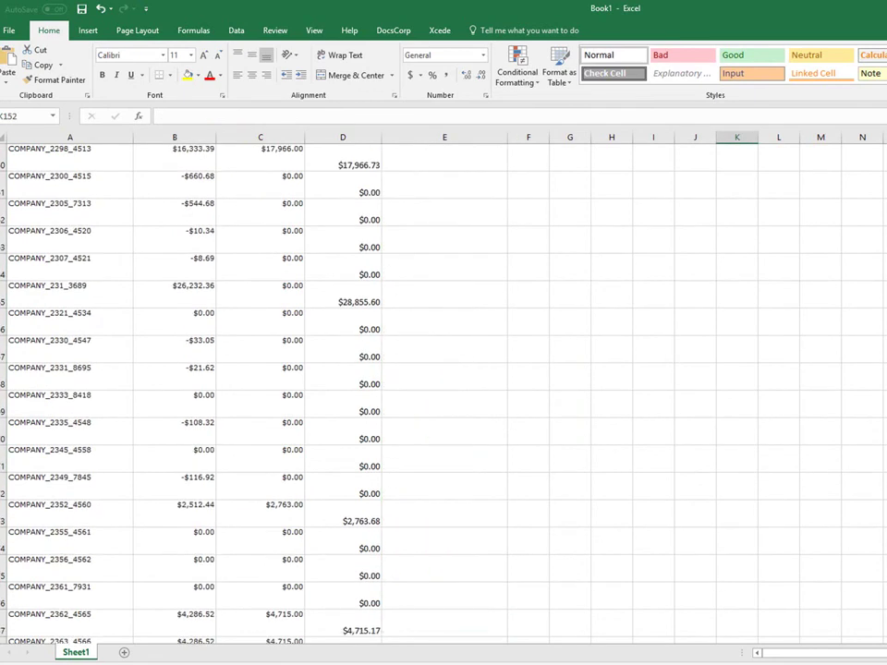
scroll(443, 388, down, 20)
scroll(443, 388, up, 3)
scroll(443, 388, up, 20)
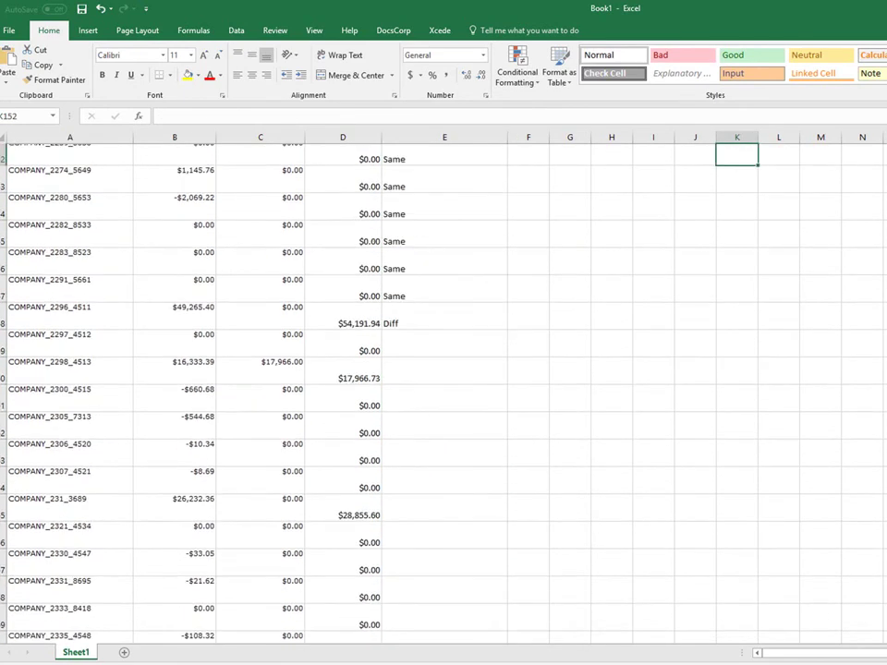
scroll(443, 388, up, 20)
scroll(444, 388, up, 20)
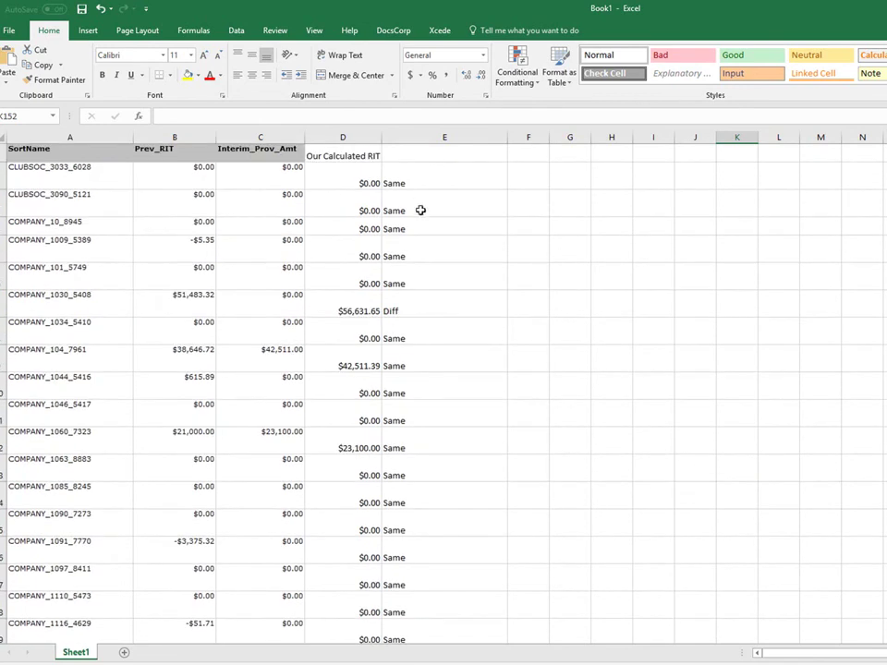
Step: Inspect the formula behind the first Diff result in E7
click(409, 309)
scroll(412, 314, down, 2)
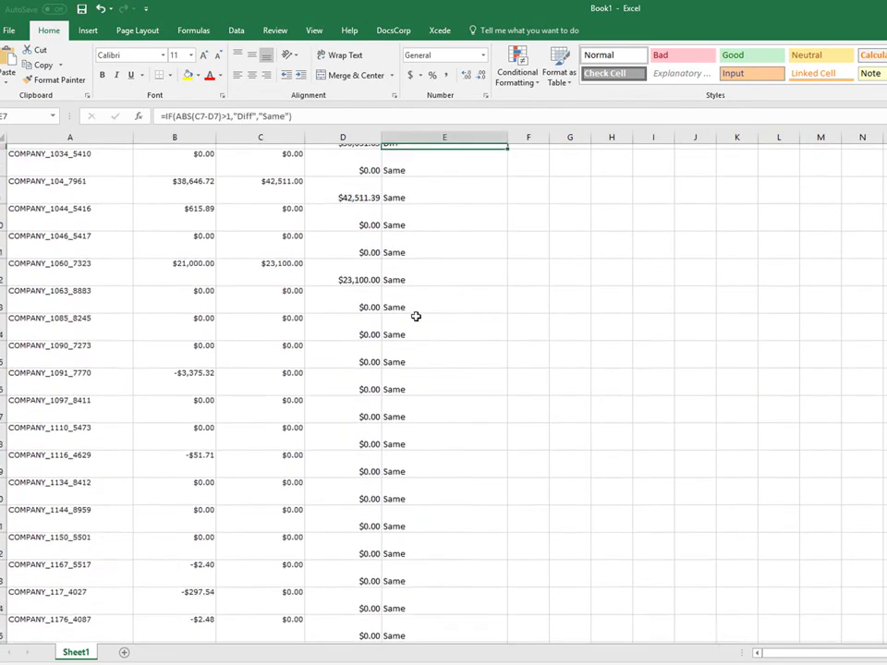
scroll(416, 316, down, 2)
scroll(419, 316, down, 3)
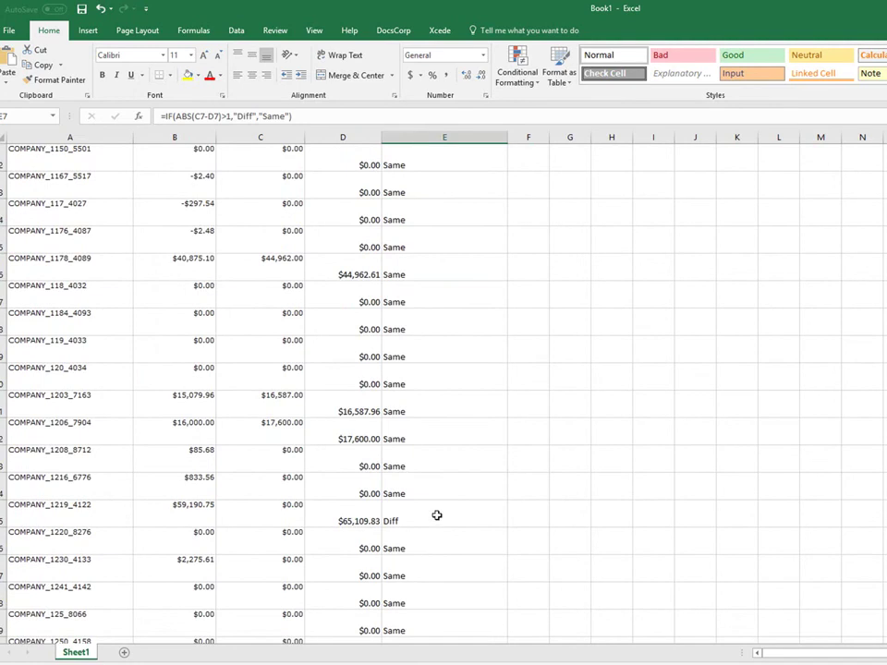
scroll(453, 481, up, 5)
scroll(447, 416, up, 2)
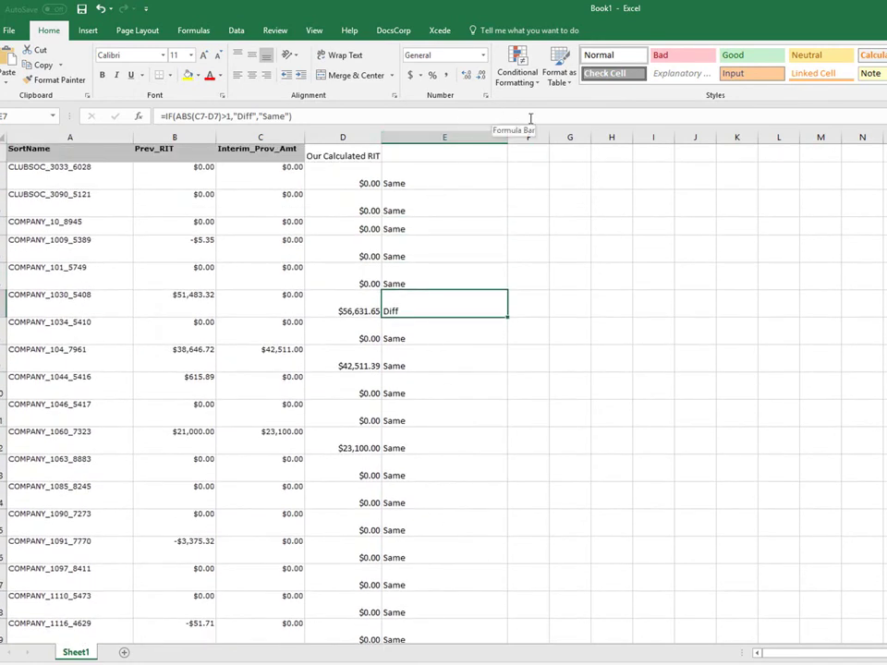
Step: Turn on Data filters and filter column E to show only Diff rows
click(237, 32)
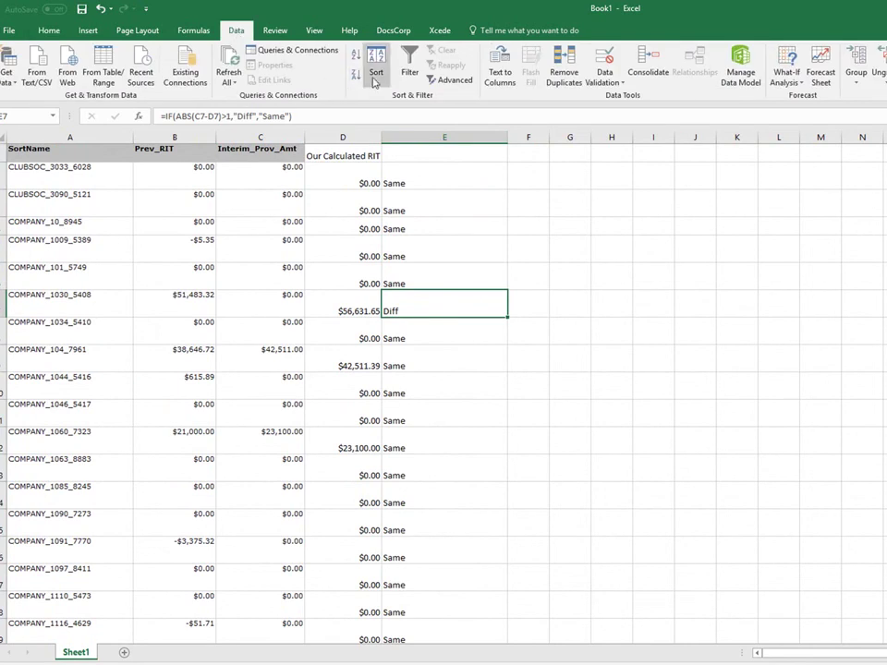
click(409, 69)
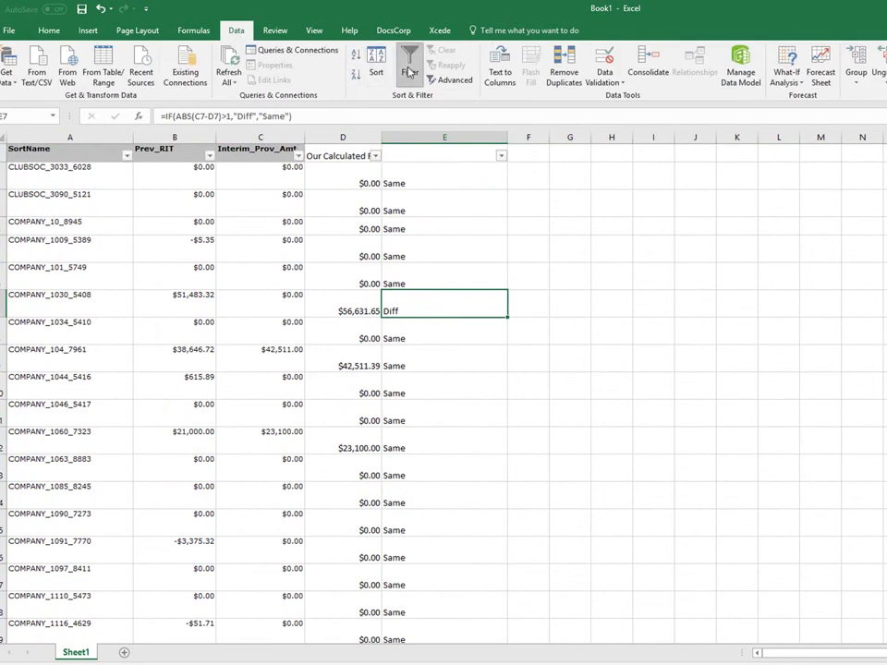
click(500, 157)
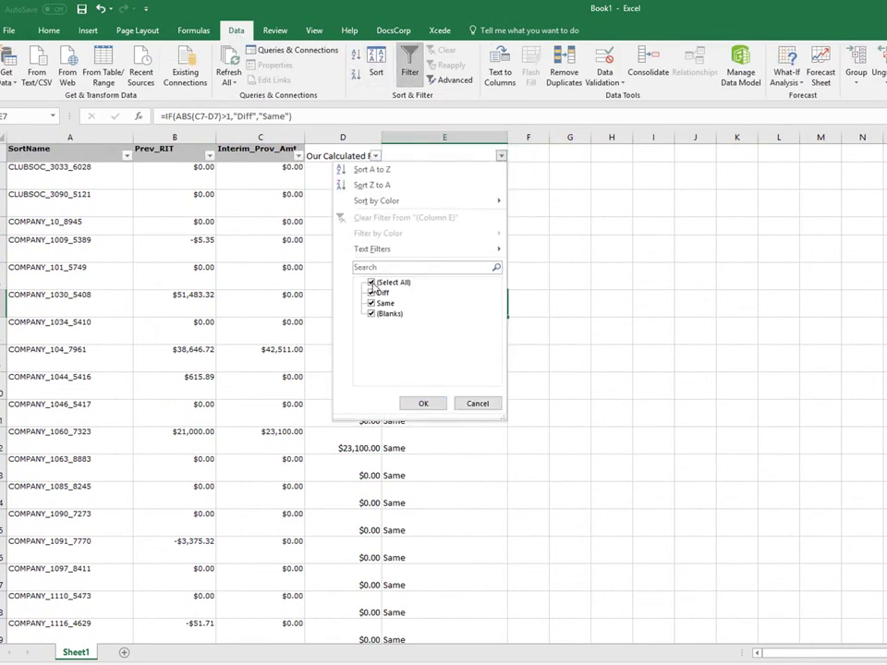
click(371, 282)
click(372, 293)
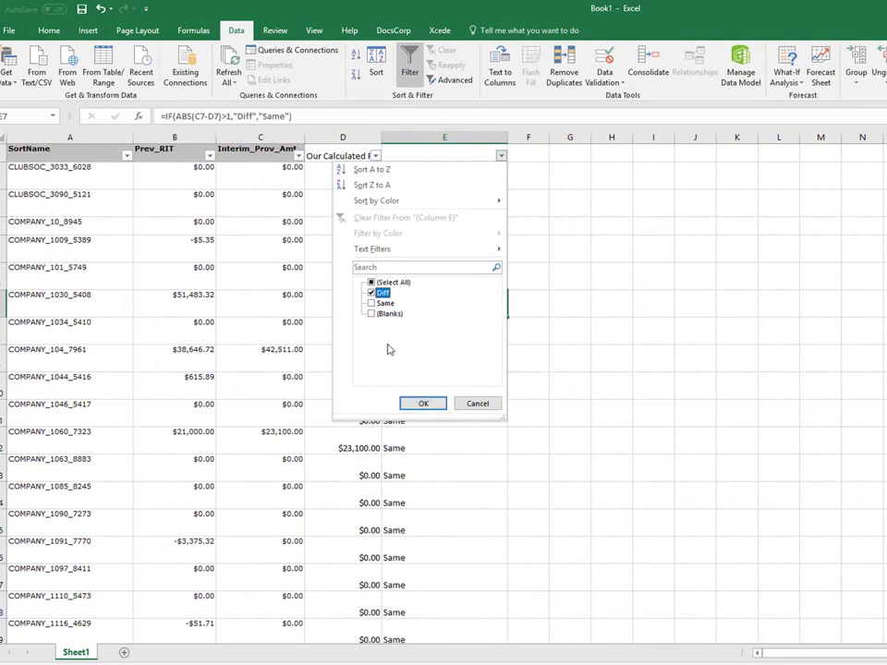
click(421, 404)
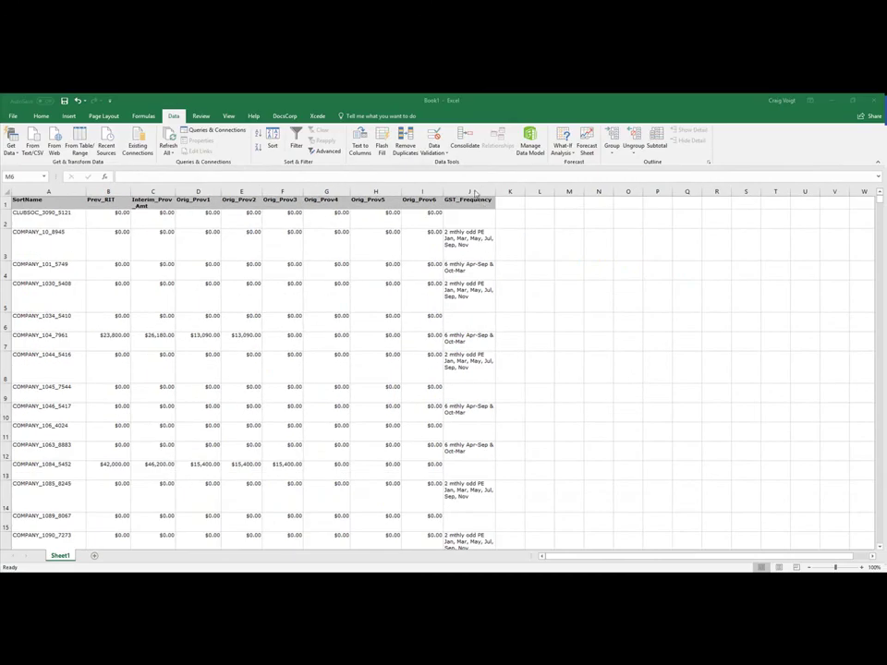
Step: Filter column J GST_Frequency to both 2 mthly options and blanks, leaving 1483 of 1599 records
click(469, 200)
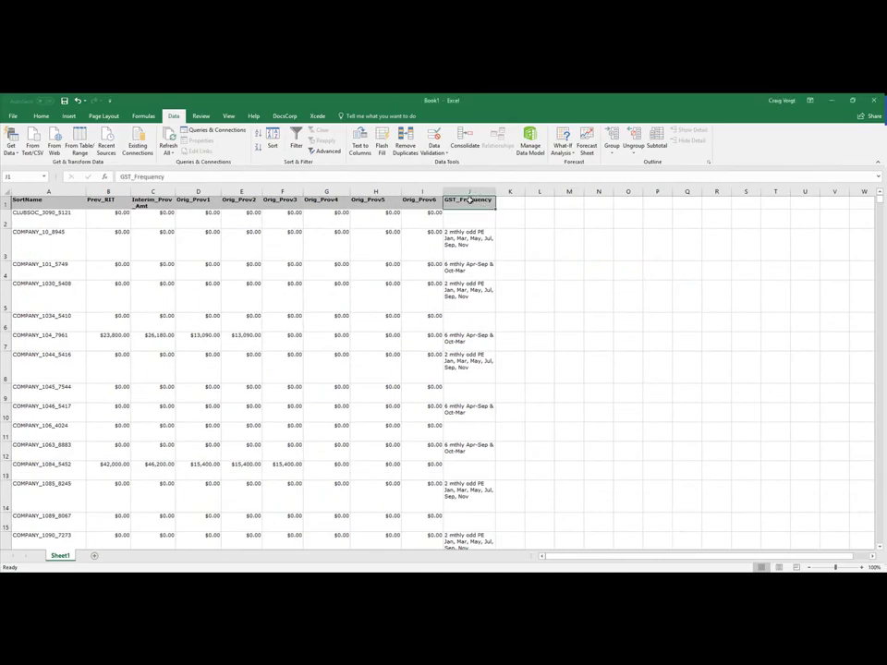
click(469, 191)
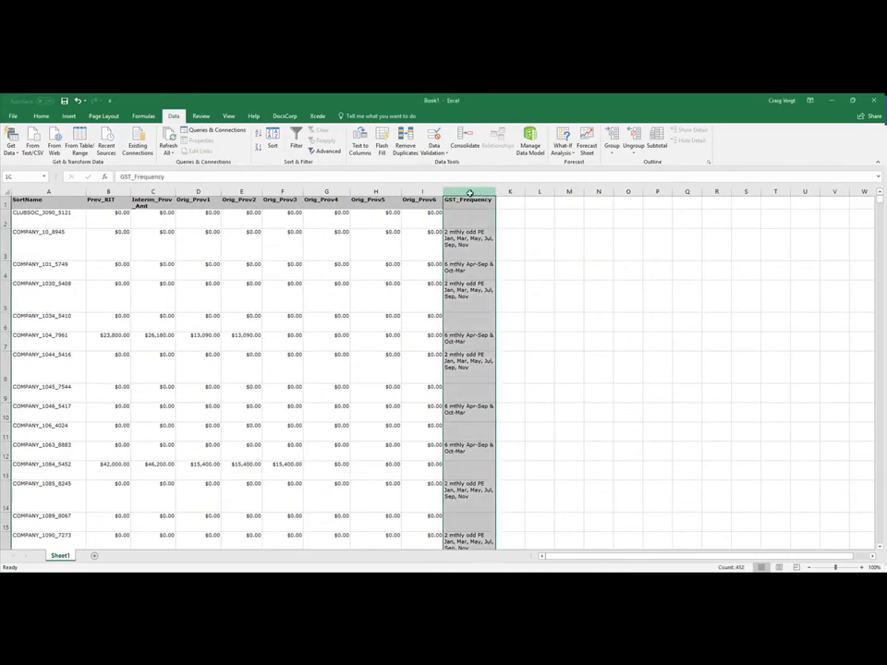
click(295, 140)
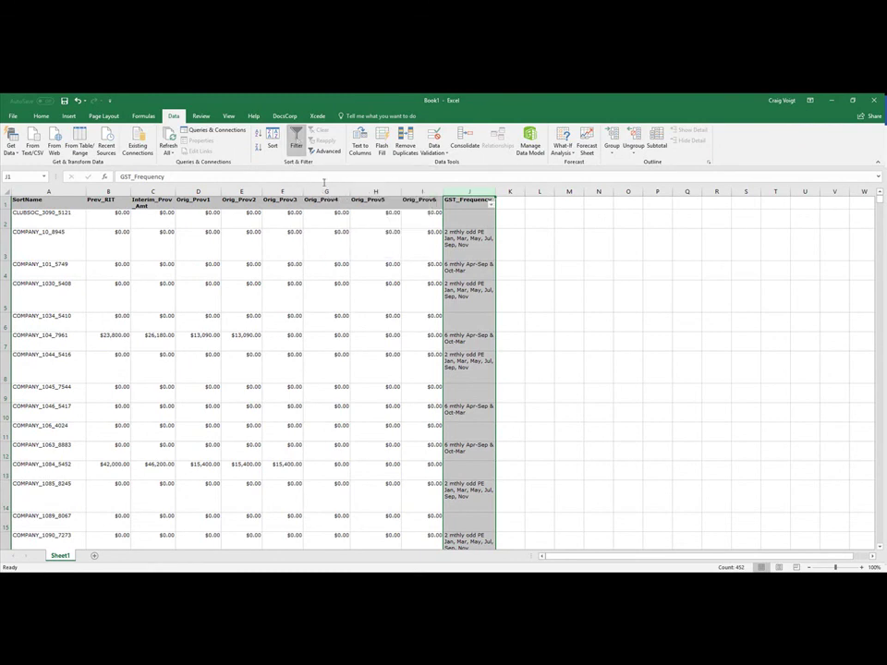
click(490, 204)
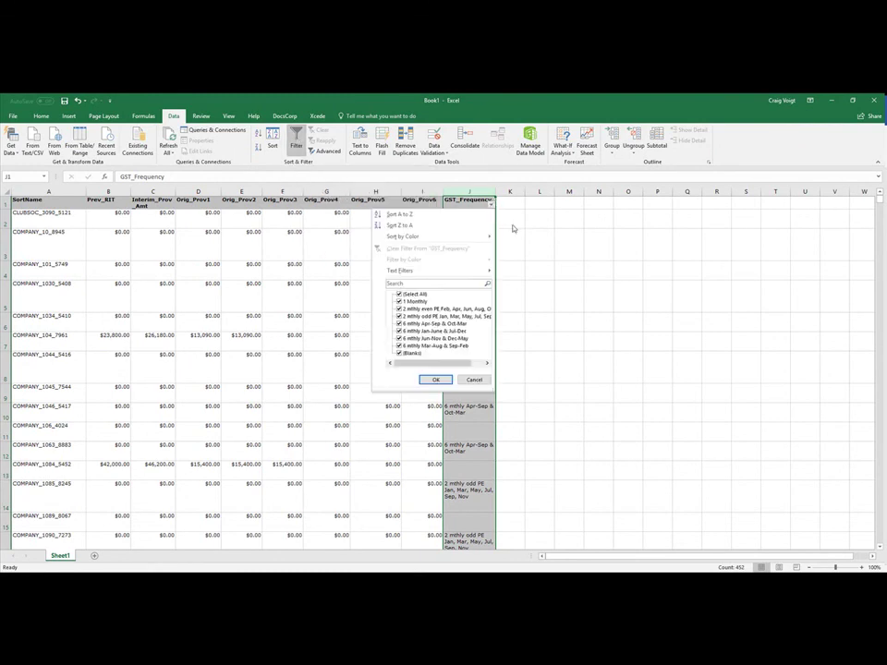
click(407, 295)
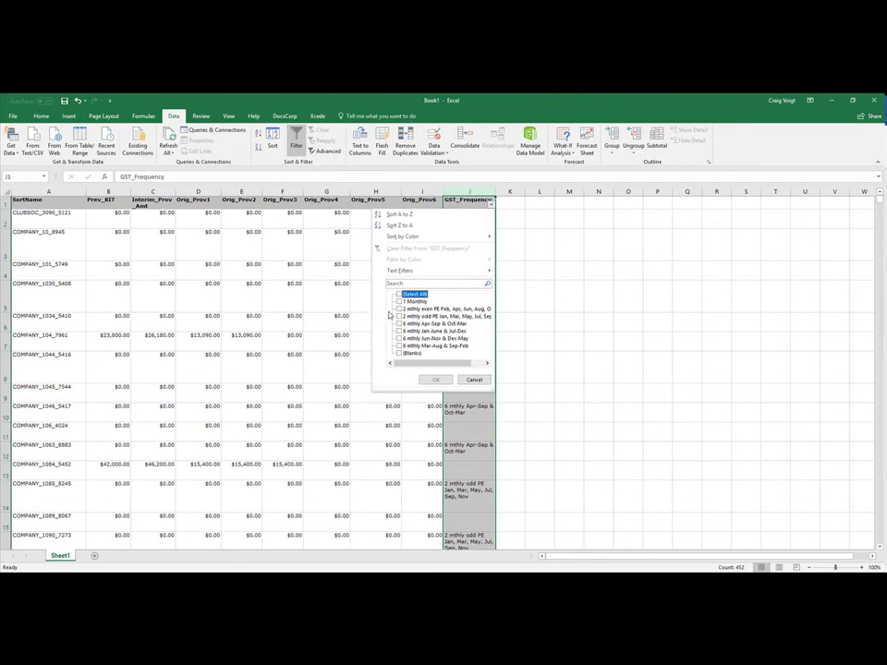
click(400, 309)
click(400, 316)
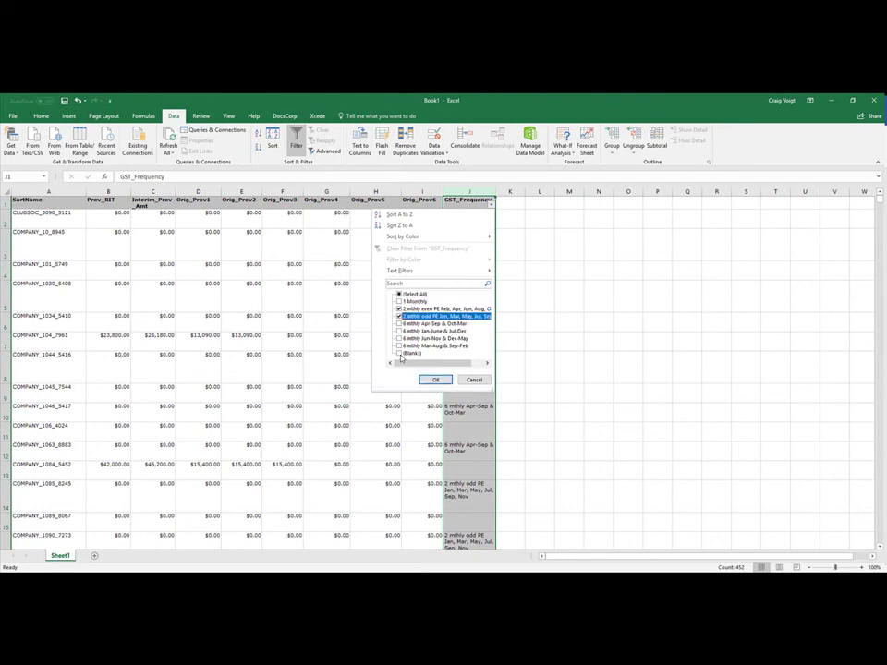
click(400, 354)
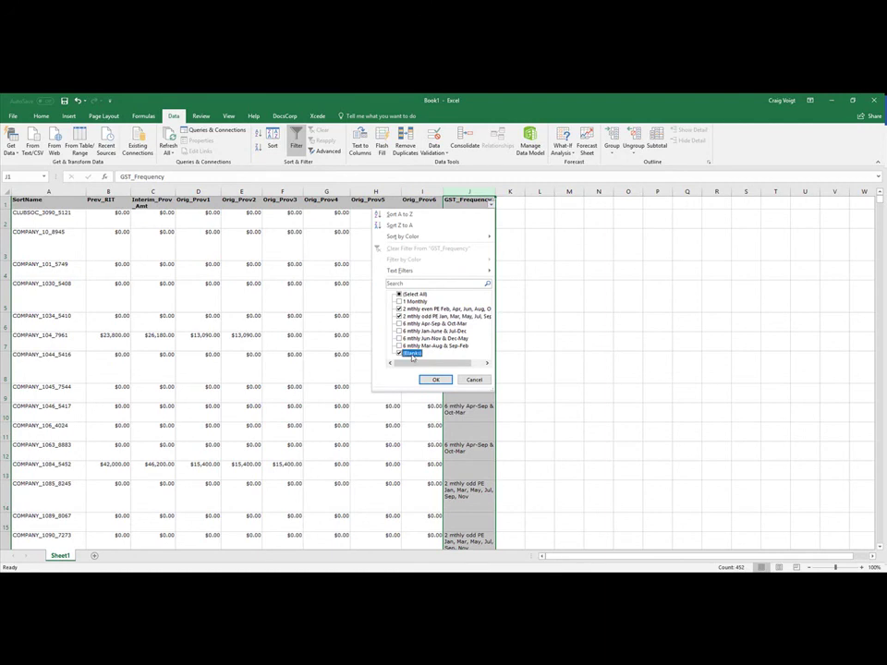
click(438, 380)
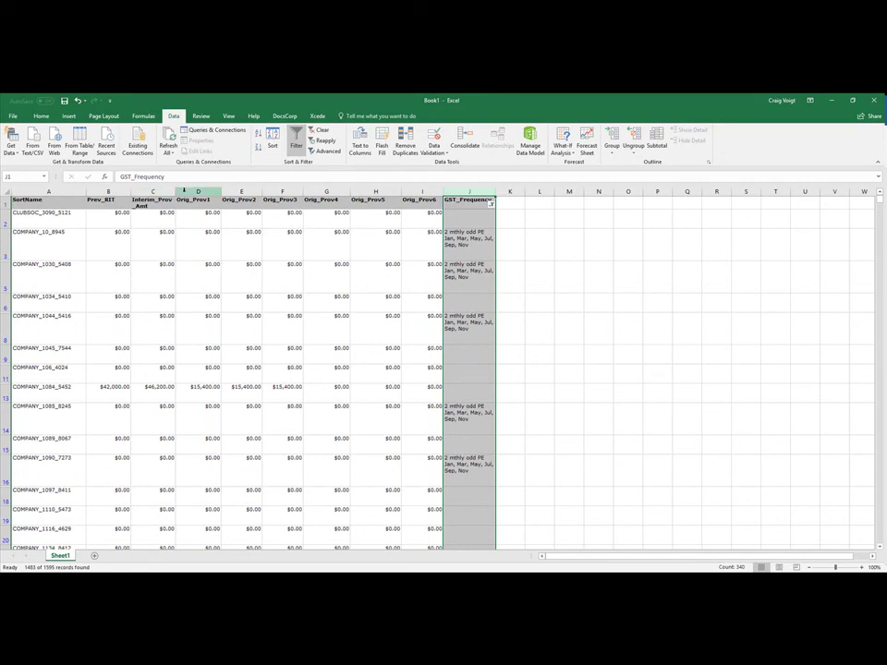
click(191, 191)
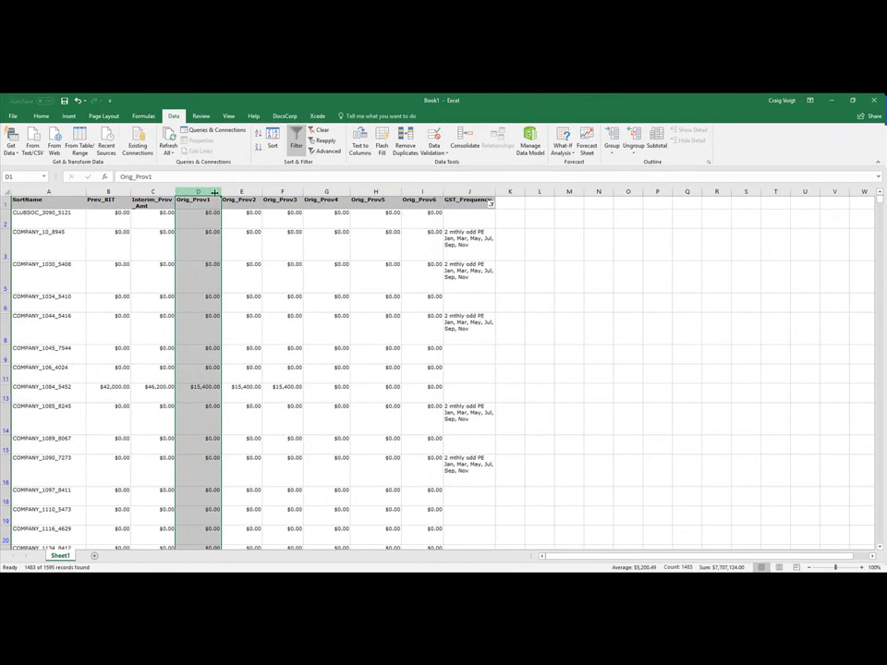
click(242, 191)
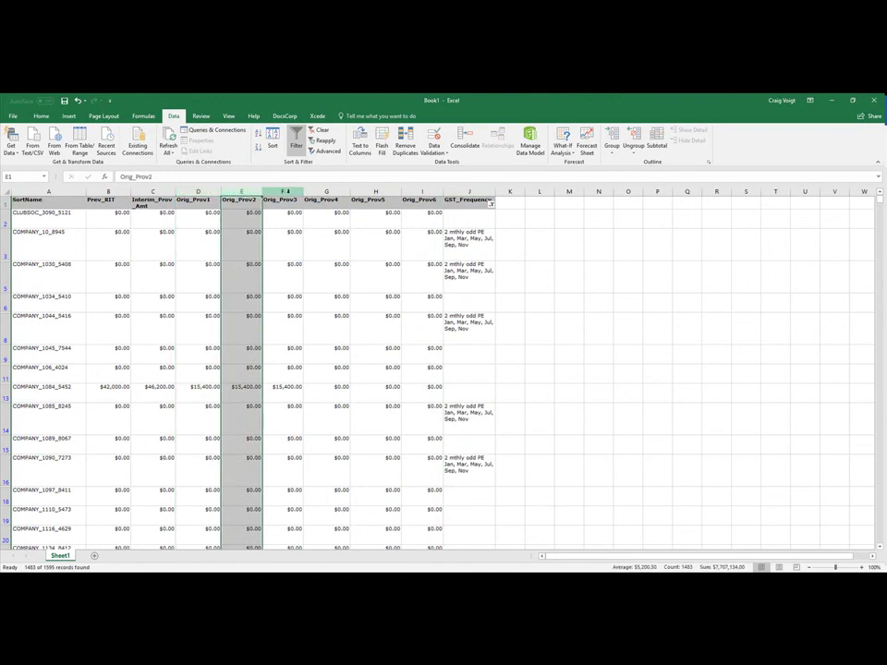
click(282, 192)
scroll(293, 295, down, 3)
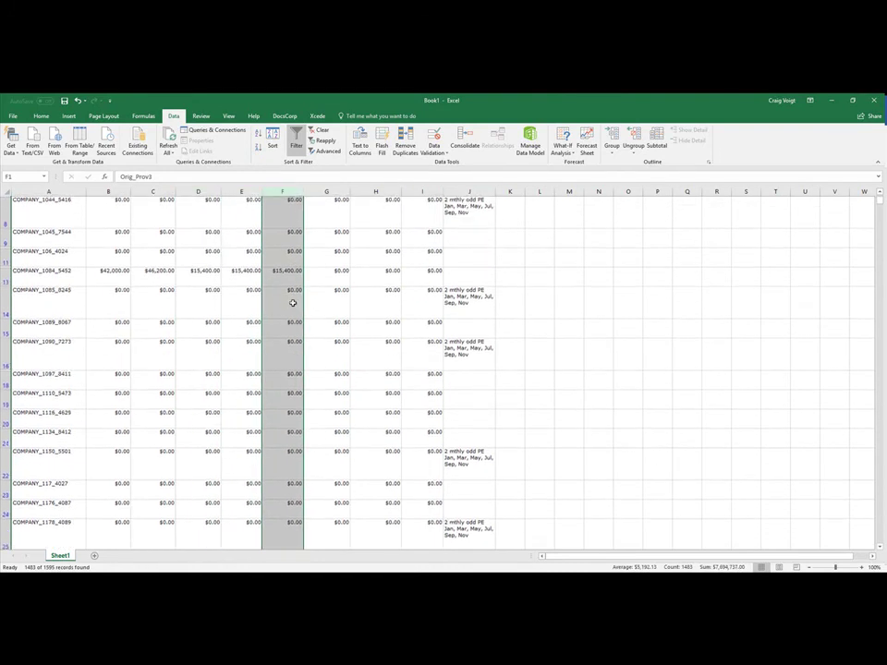
scroll(292, 301, down, 1)
scroll(292, 301, down, 2)
scroll(292, 301, down, 1)
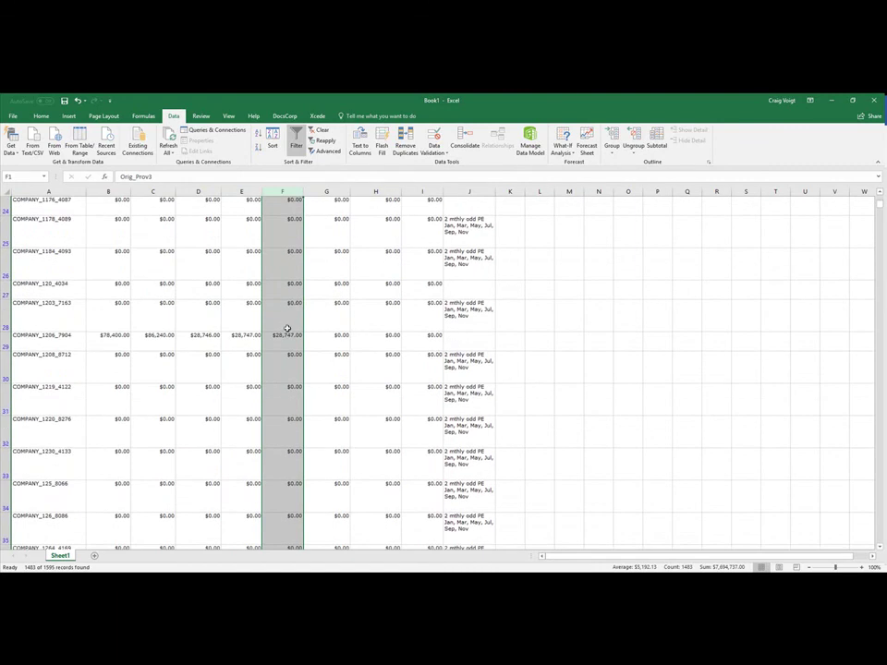
scroll(287, 331, down, 1)
scroll(288, 330, down, 2)
scroll(287, 330, down, 3)
scroll(289, 329, down, 2)
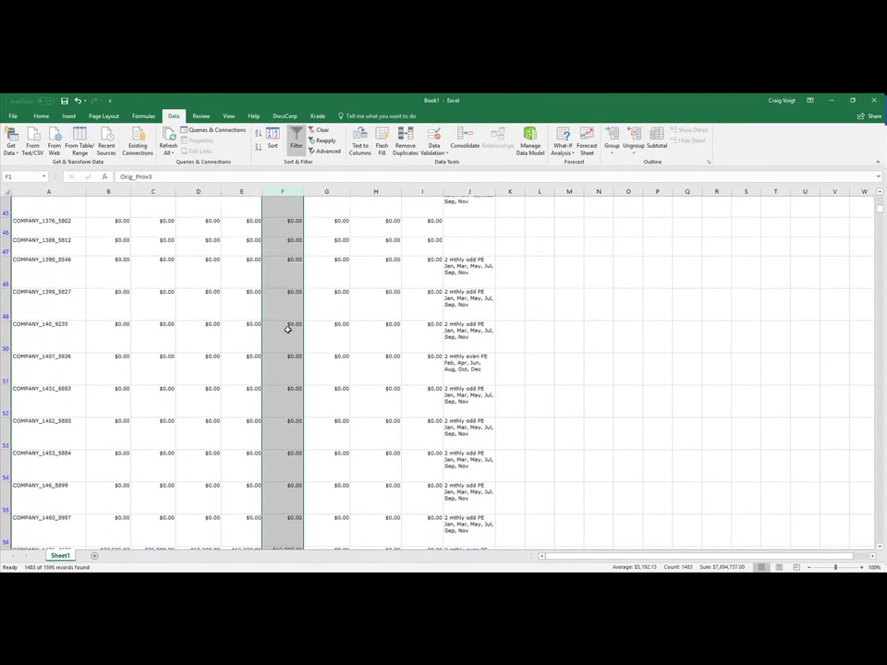
scroll(287, 331, down, 1)
scroll(282, 342, down, 1)
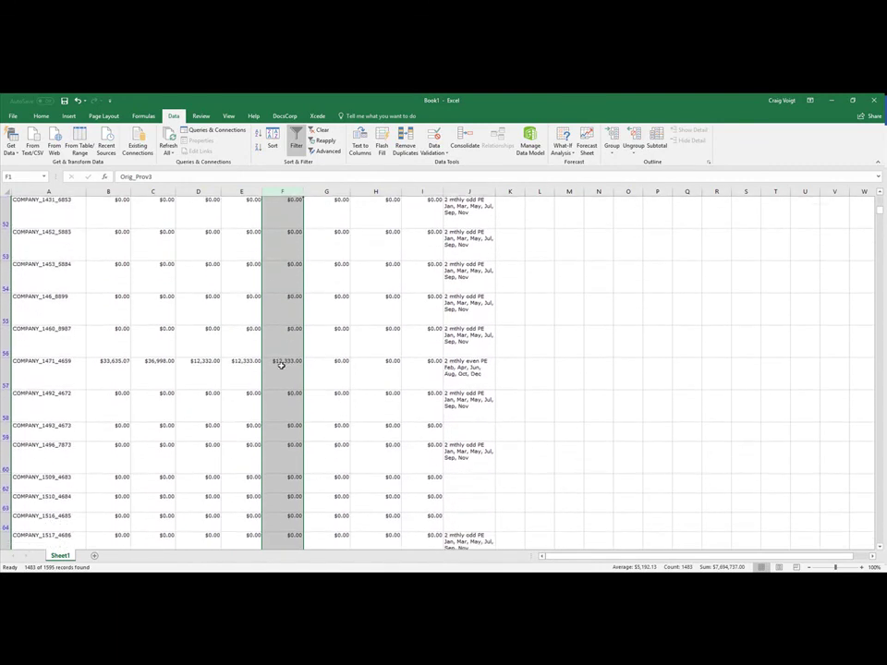
scroll(281, 365, down, 2)
scroll(283, 370, down, 2)
scroll(284, 370, down, 3)
scroll(281, 371, down, 2)
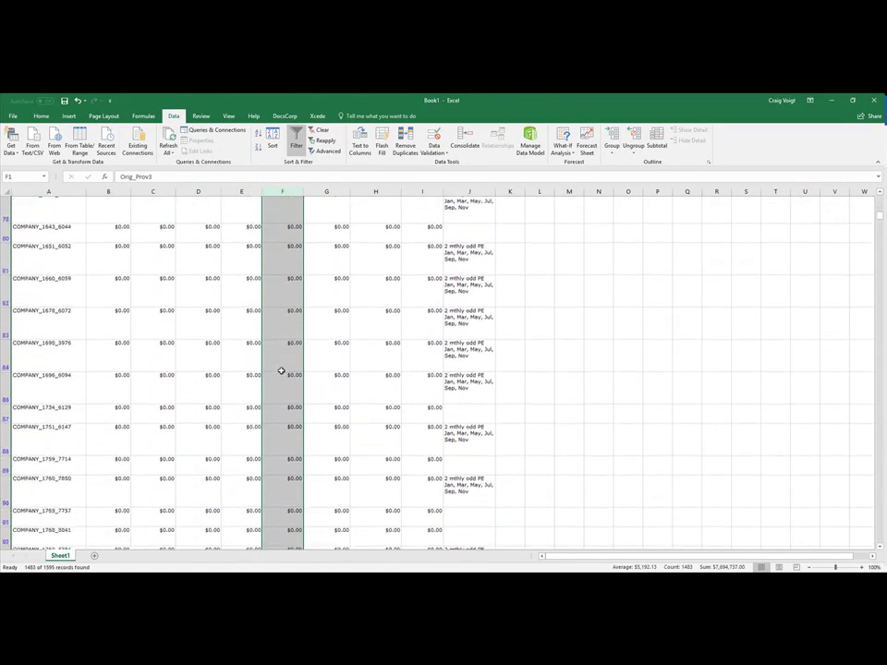
scroll(282, 372, down, 2)
scroll(282, 371, down, 2)
scroll(282, 372, down, 3)
scroll(282, 372, down, 2)
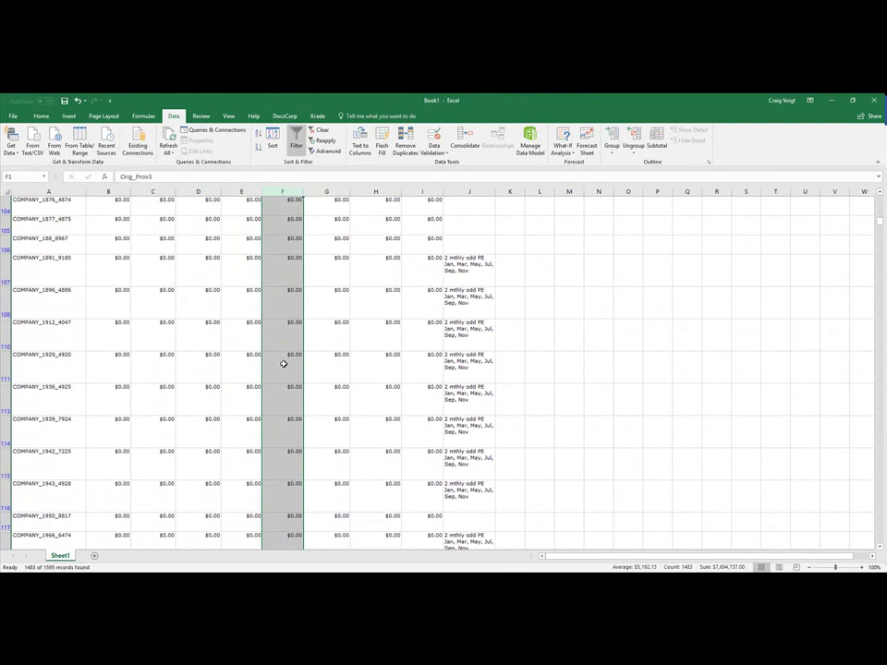
click(628, 384)
scroll(628, 383, up, 20)
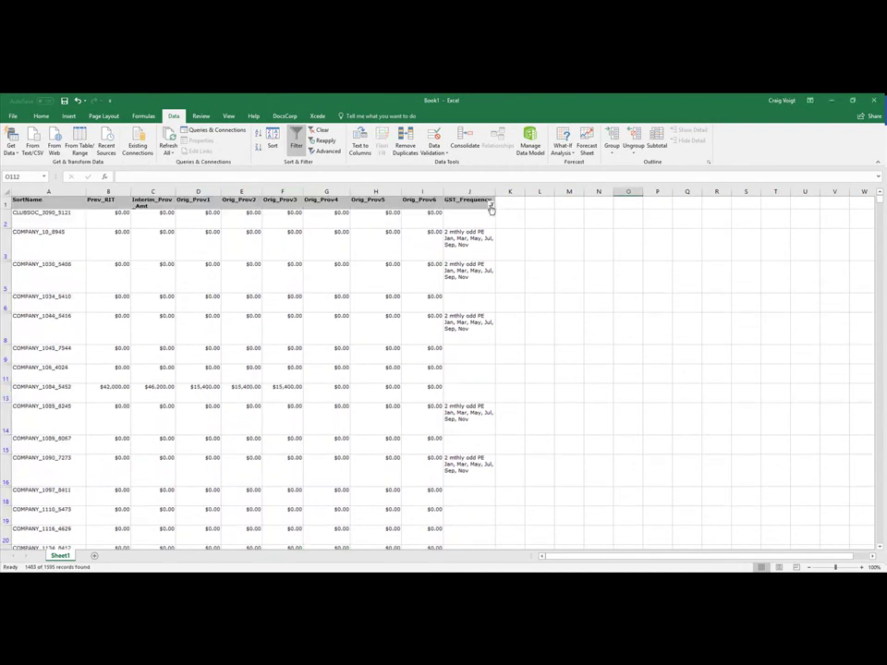
Step: Filter GST_Frequency to only the four 6 mthly options, clearing all other frequencies
click(491, 205)
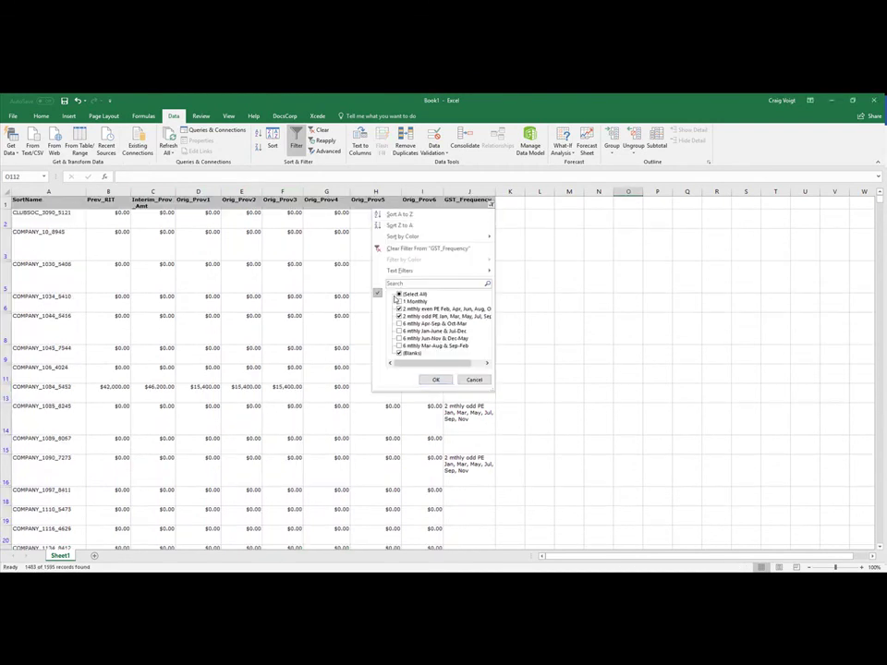
click(399, 294)
click(399, 323)
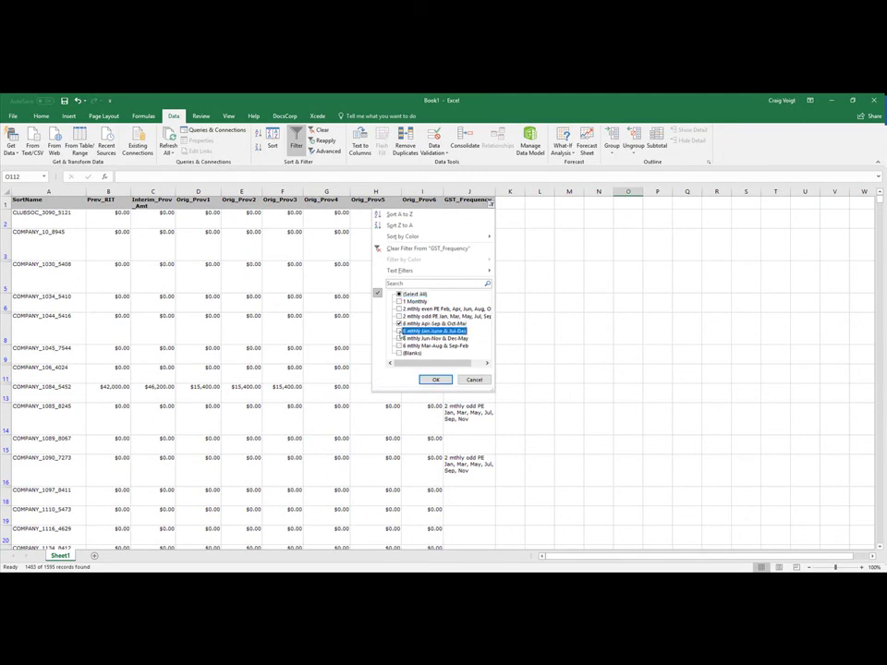
click(399, 338)
click(399, 345)
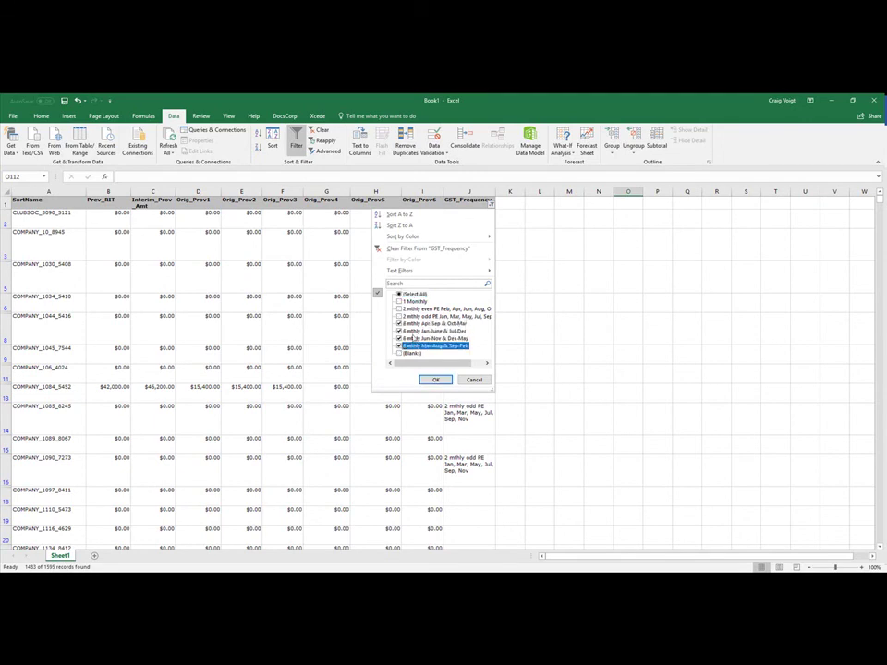
click(436, 380)
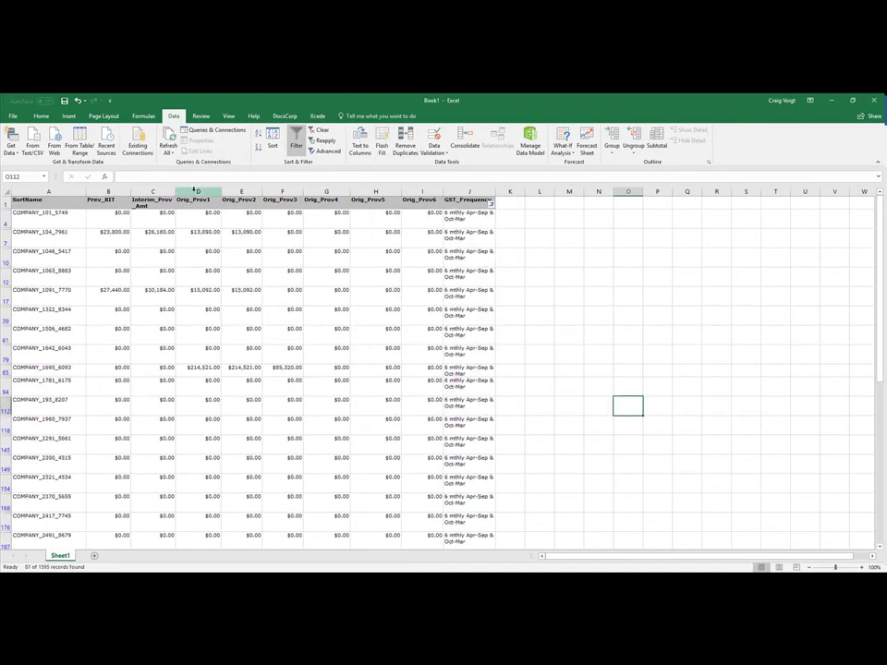
click(282, 199)
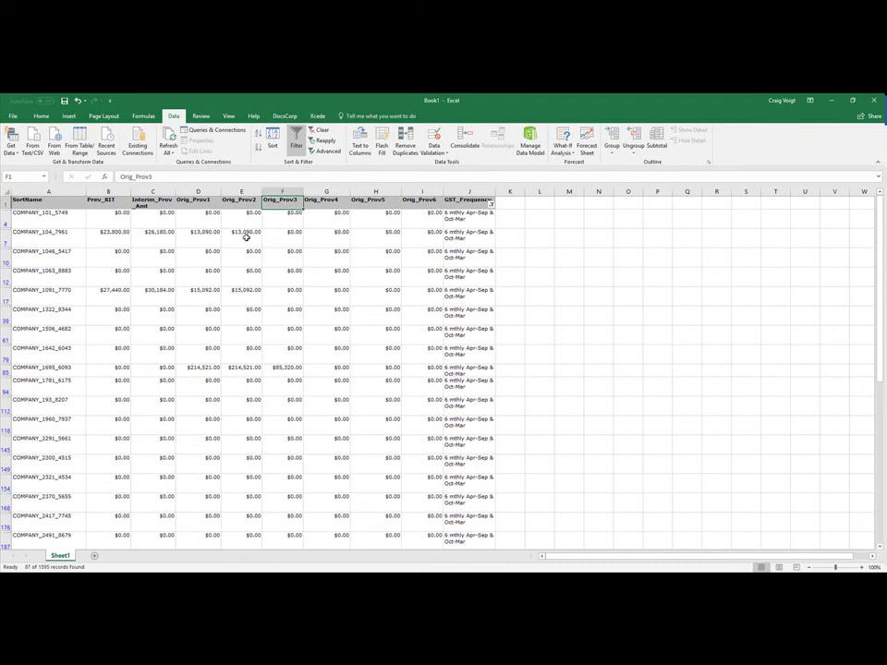
click(291, 369)
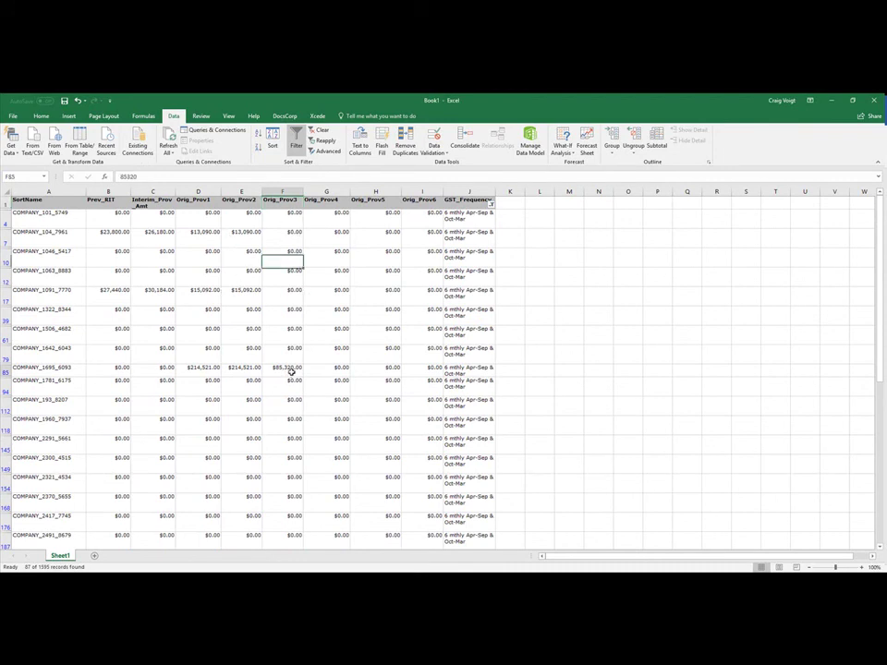
click(73, 373)
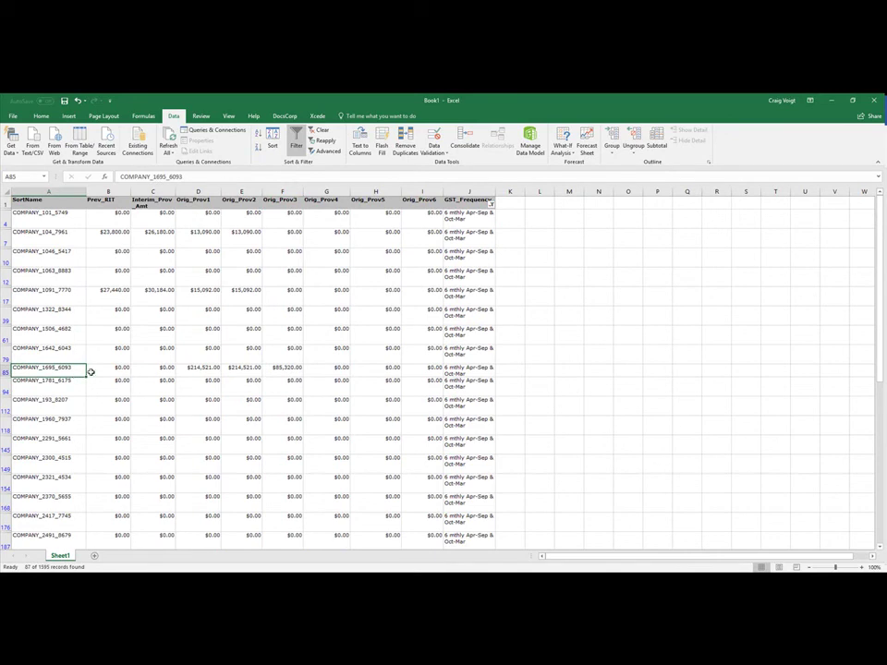